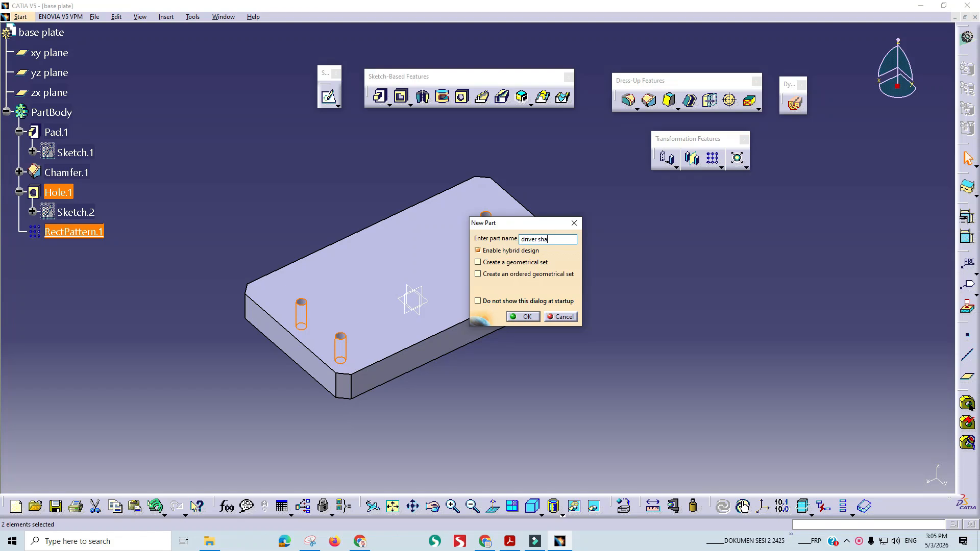
# Create the new part named driver shaft and open a sketch on its xy plane.
pyautogui.press('Return')
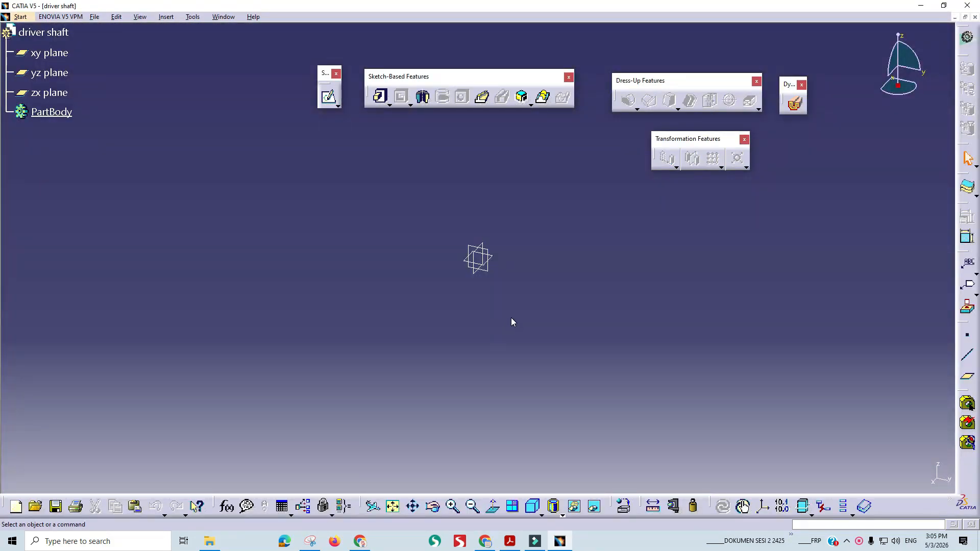
pyautogui.hotkey('alt', 'Tab')
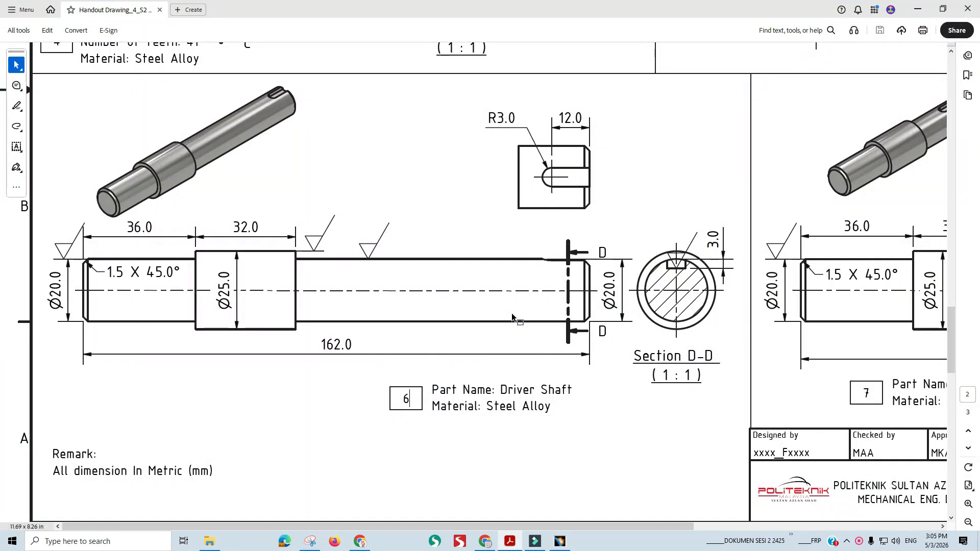
pyautogui.hotkey('alt', 'Tab')
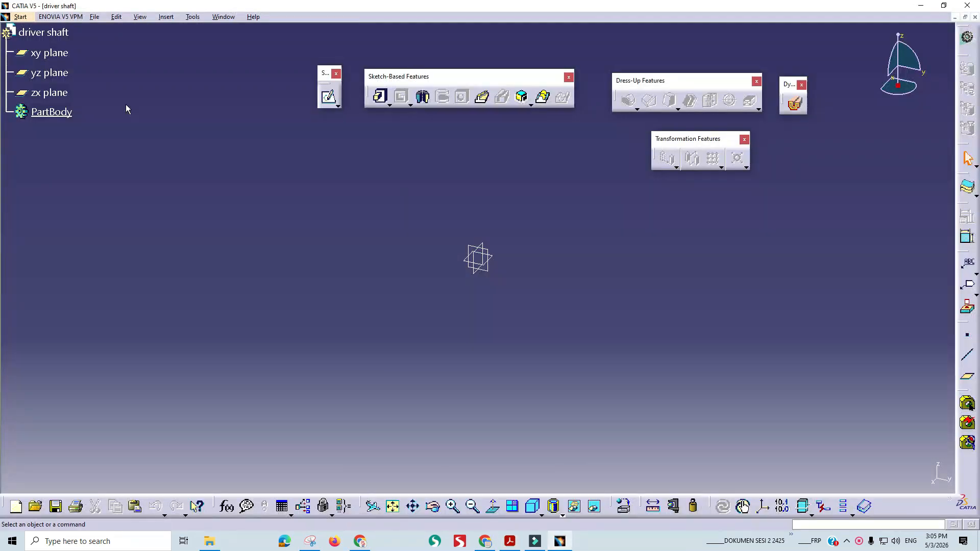
pyautogui.click(56, 57)
pyautogui.click(327, 98)
pyautogui.moveTo(604, 278); pyautogui.dragTo(332, 311, button='middle')
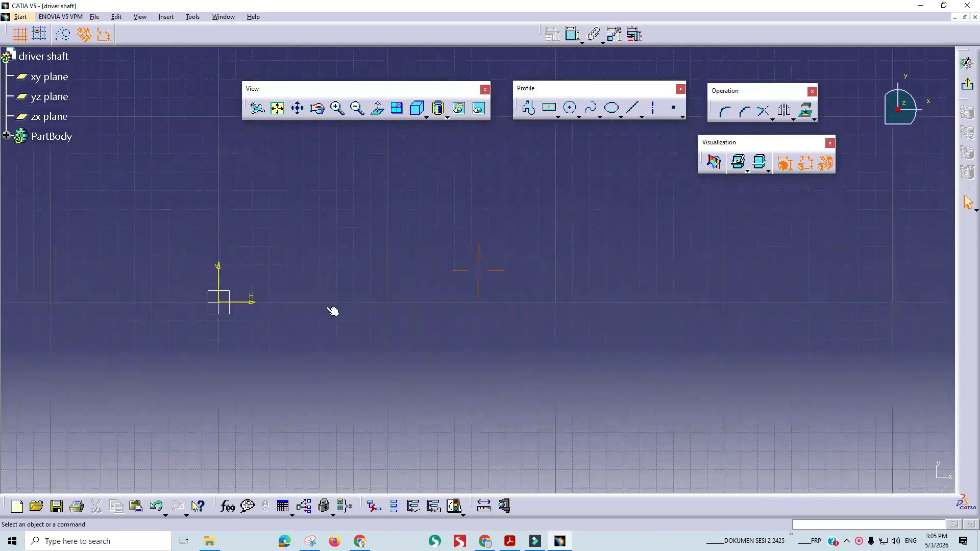
# Start a profile at the origin and draw its first line 162 mm long along the horizontal axis.
pyautogui.click(529, 108)
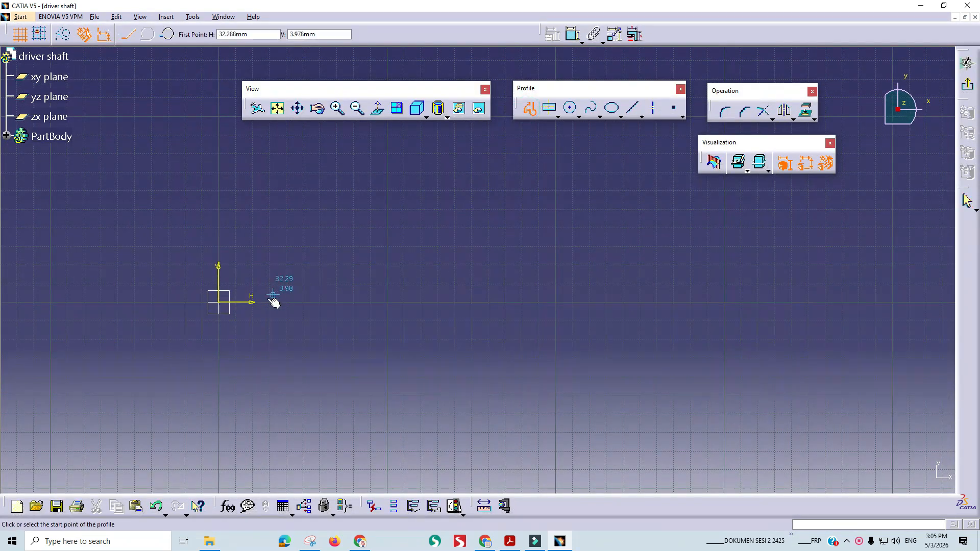
pyautogui.click(223, 303)
pyautogui.hotkey('alt', 'Tab')
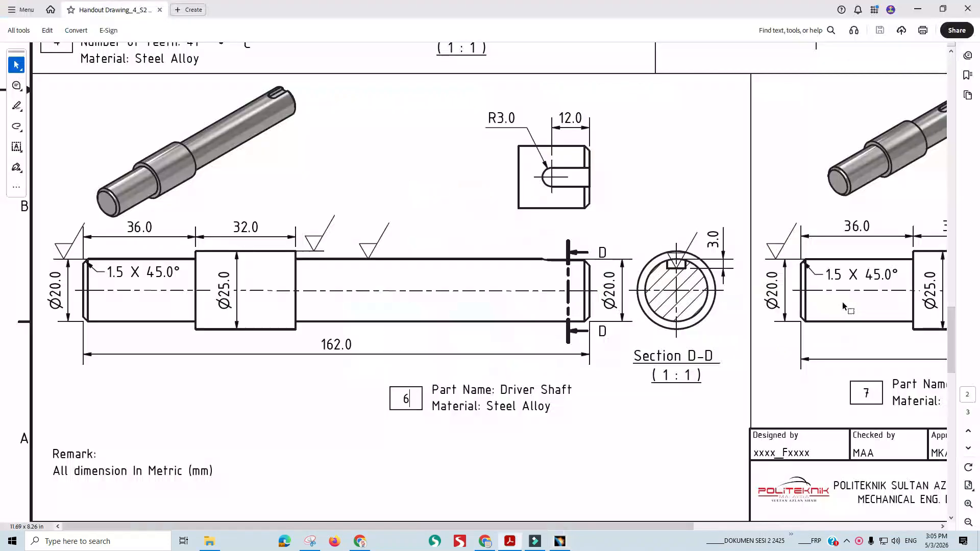
pyautogui.hotkey('alt', 'Tab')
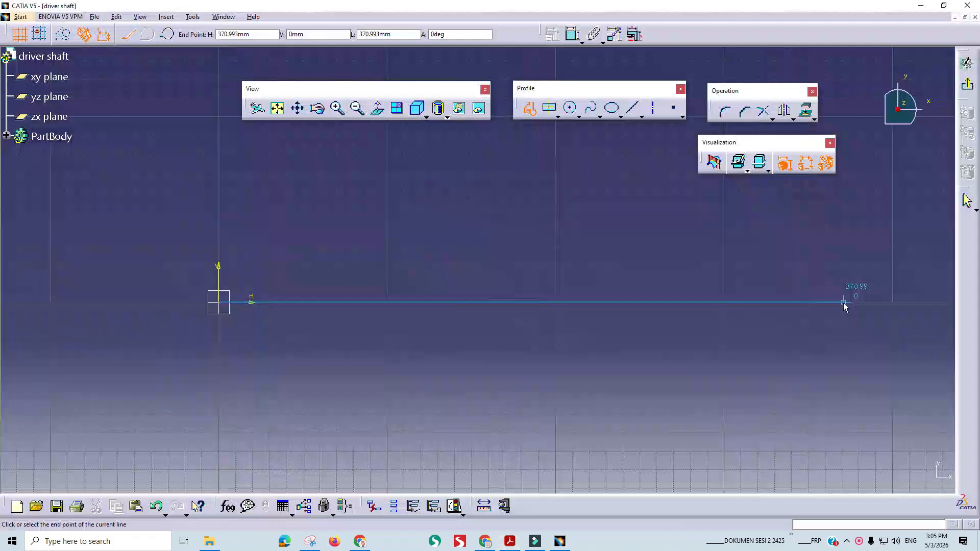
pyautogui.press('Tab')
pyautogui.press('Tab')
pyautogui.press('Tab')
pyautogui.write('1')
pyautogui.press('Return')
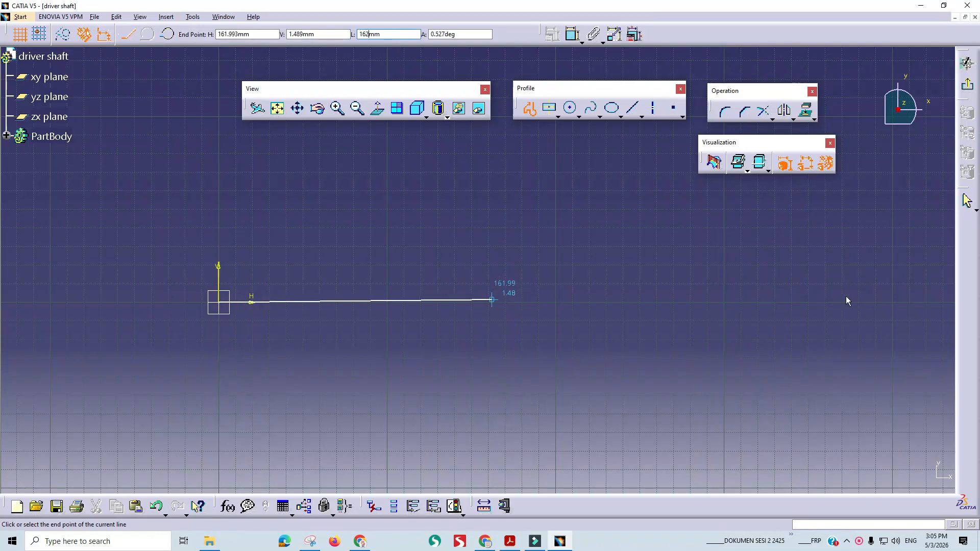
# Continue the profile with a 10 mm vertical line upward from the end of the 162 mm line.
pyautogui.hotkey('alt', 'Tab')
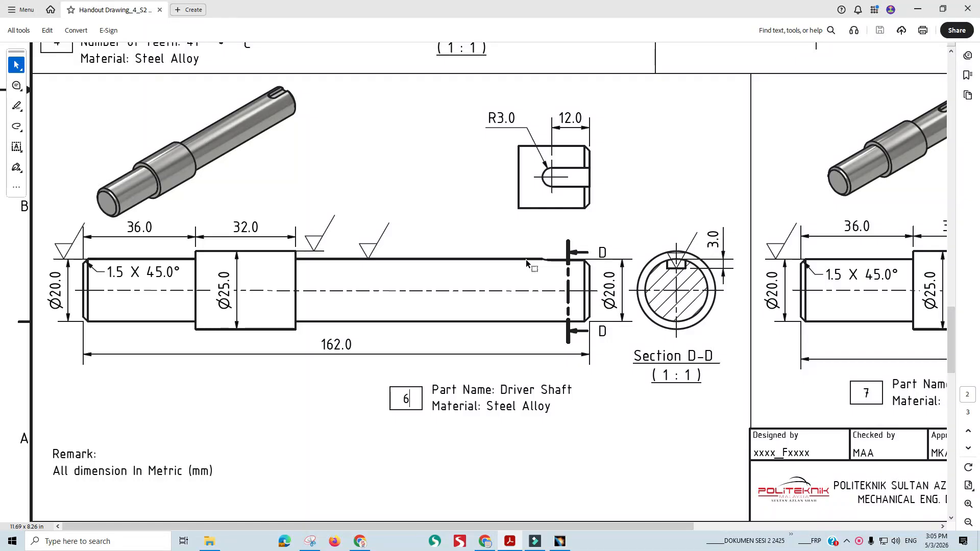
pyautogui.hotkey('alt', 'Tab')
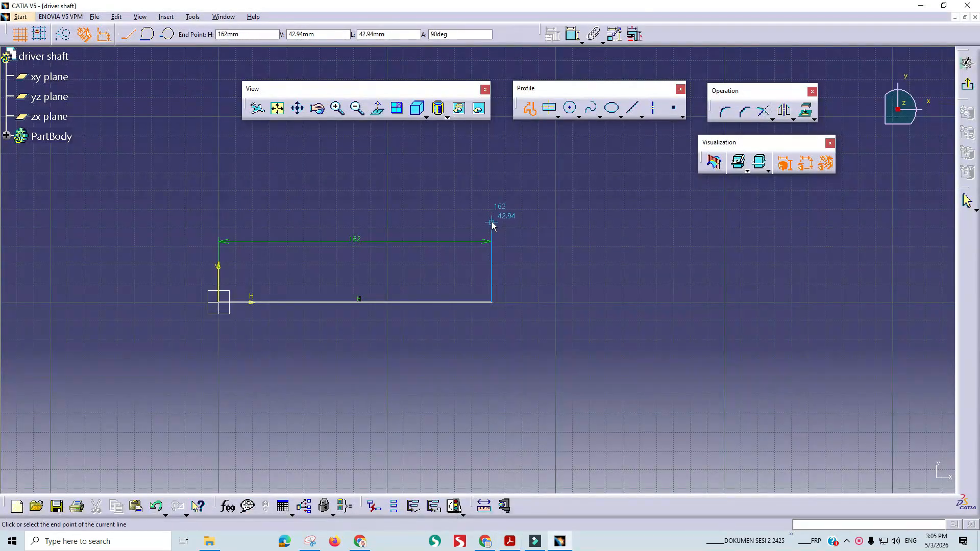
pyautogui.press('Tab')
pyautogui.press('Tab')
pyautogui.press('Tab')
pyautogui.write('10')
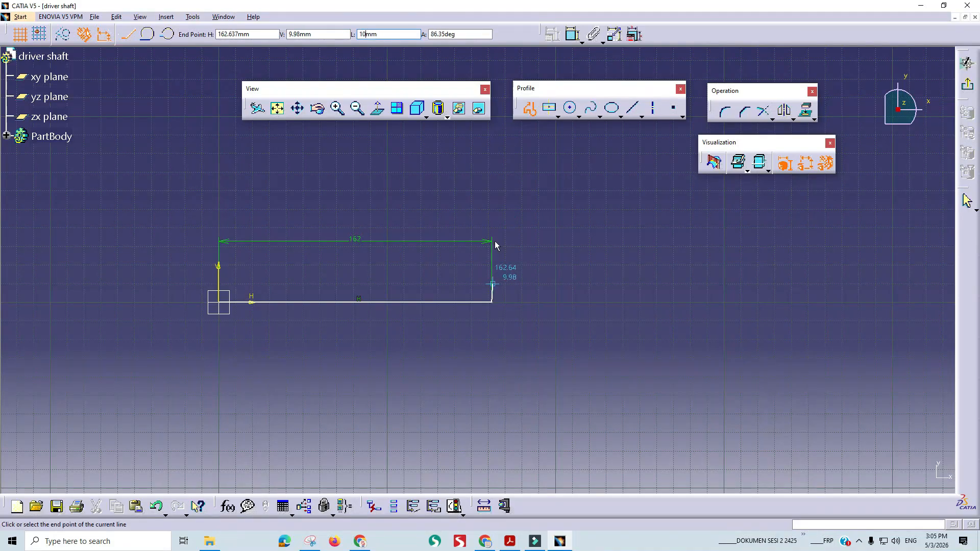
pyautogui.press('Return')
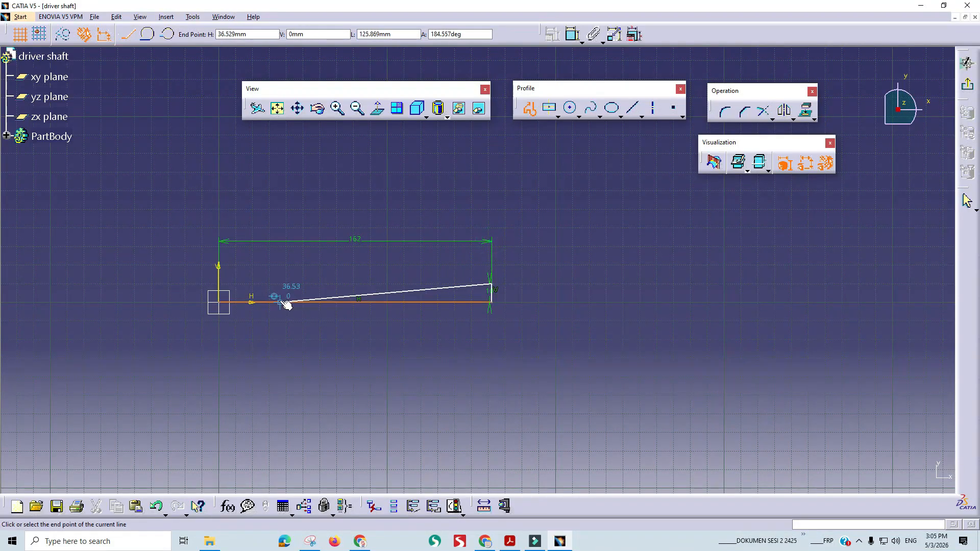
# Add a 94 mm horizontal line running back toward the vertical axis from the top of the 10 mm line.
pyautogui.hotkey('alt', 'Tab')
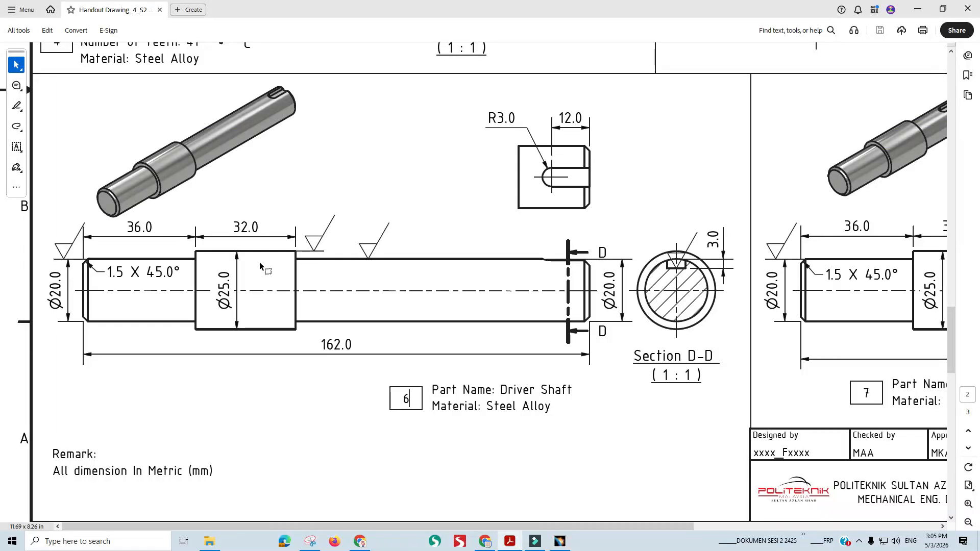
pyautogui.hotkey('alt', 'Tab')
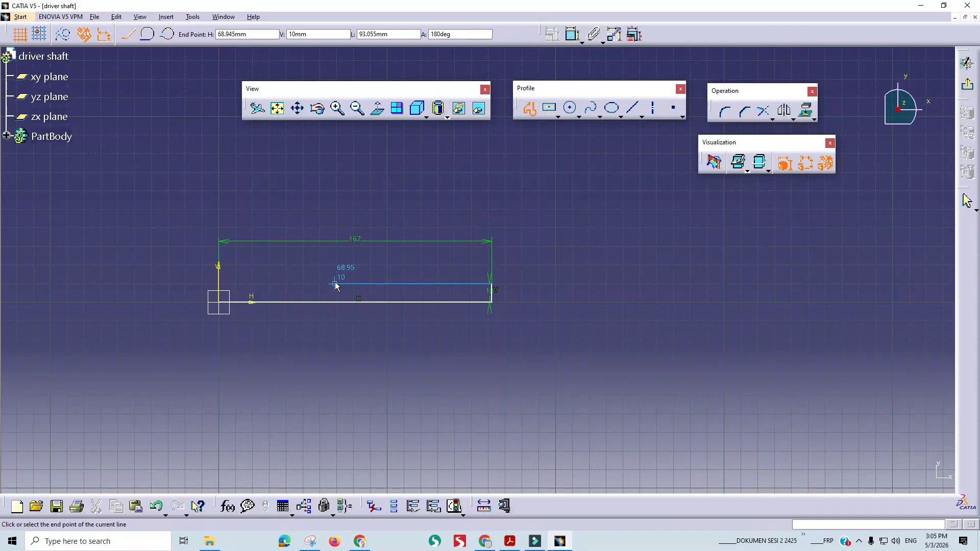
pyautogui.press('Tab')
pyautogui.press('Tab')
pyautogui.press('Tab')
pyautogui.write('1')
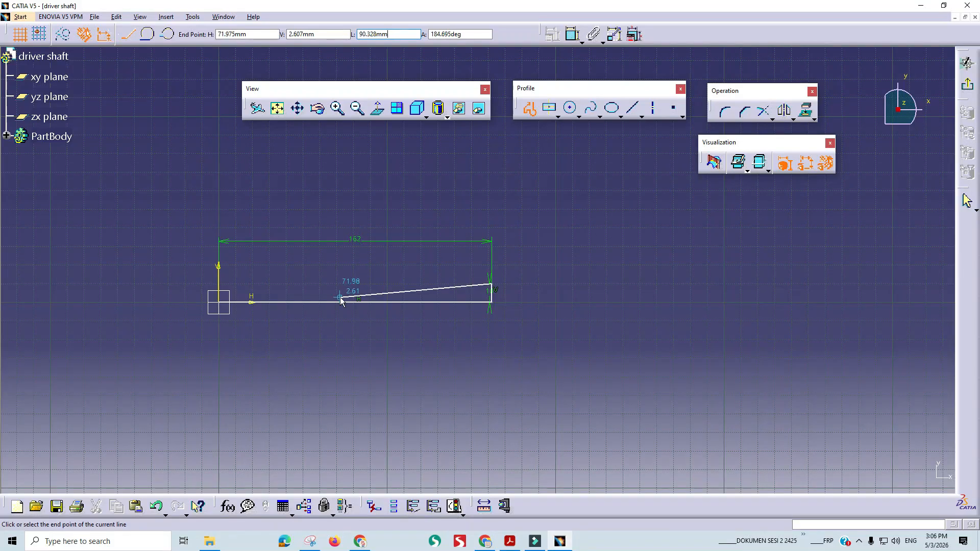
pyautogui.press('Tab')
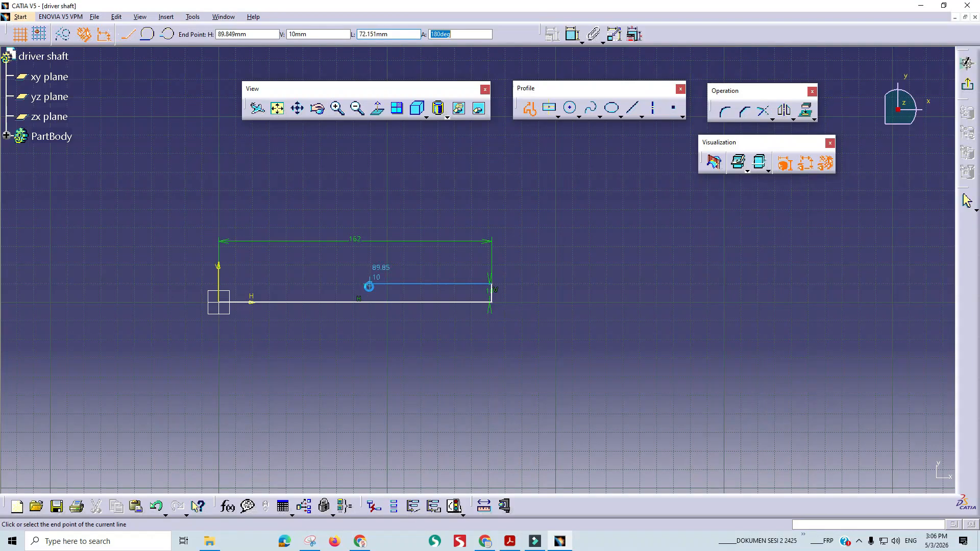
pyautogui.press('Tab')
pyautogui.press('Tab')
pyautogui.press('Tab')
pyautogui.press('Return')
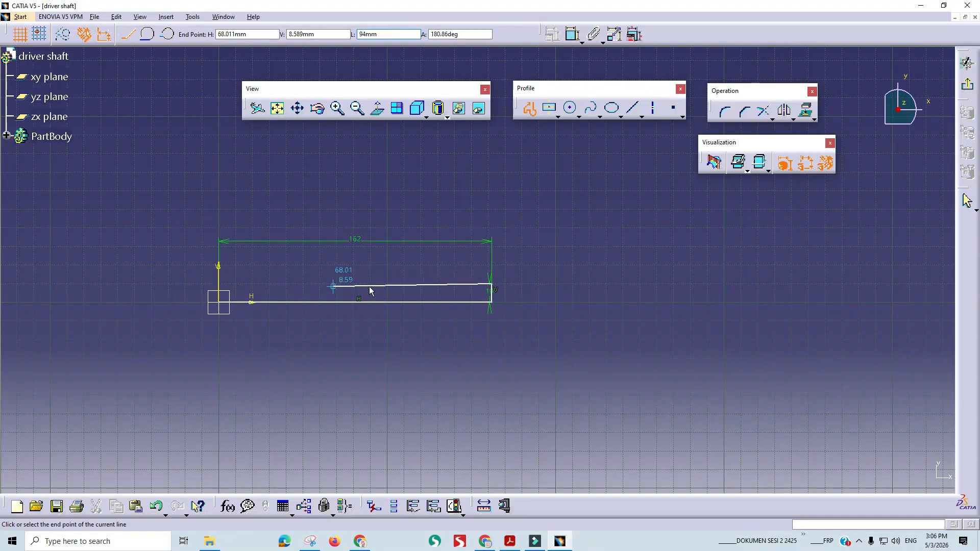
pyautogui.click(369, 282)
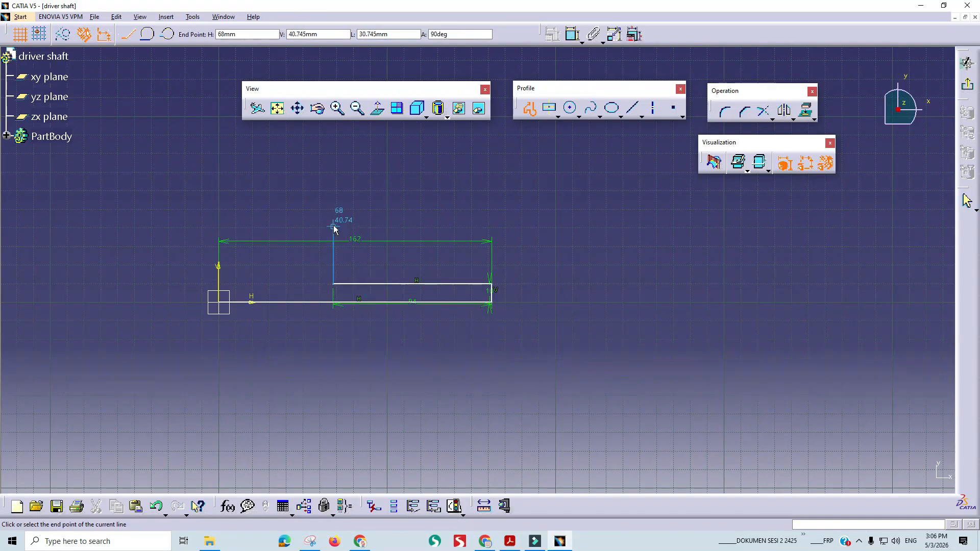
# Add a 2.5 mm vertical line upward at the end of the 94 mm line to form the collar shoulder.
pyautogui.hotkey('alt', 'Tab')
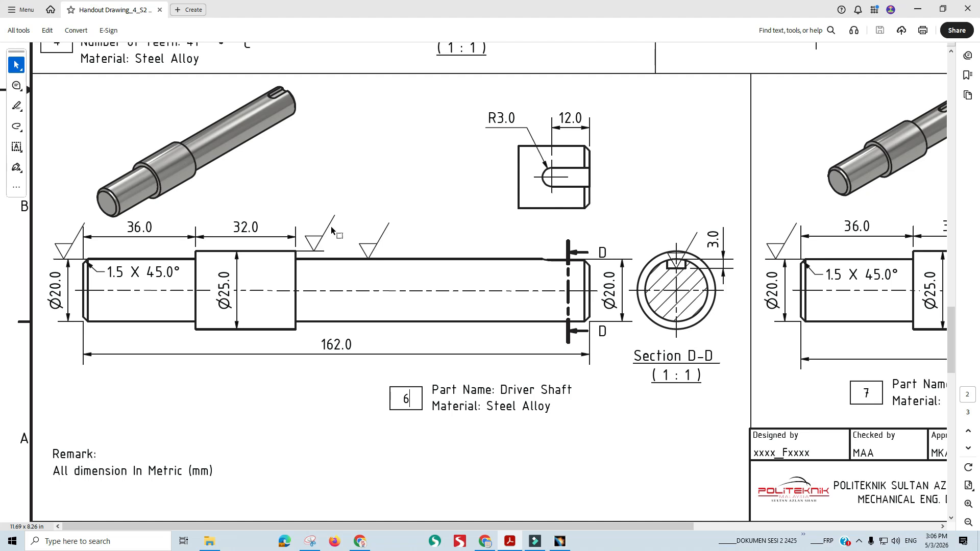
pyautogui.hotkey('alt', 'Tab')
pyautogui.press('Tab')
pyautogui.press('Tab')
pyautogui.press('Tab')
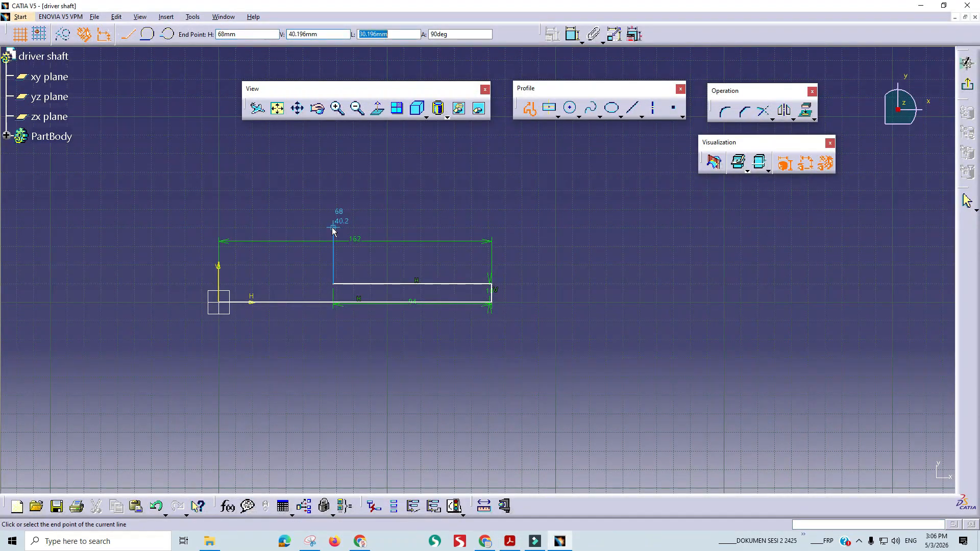
pyautogui.write('2.5')
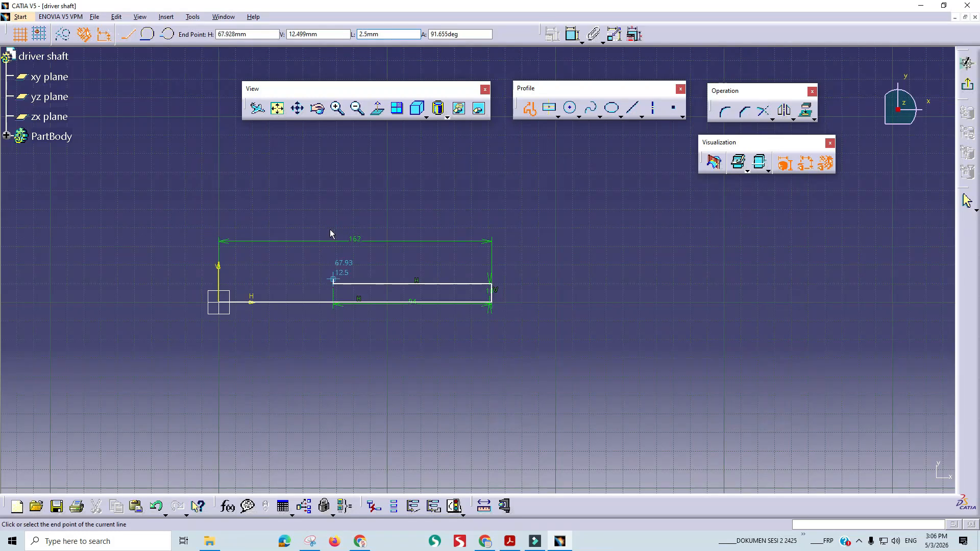
pyautogui.scroll(2, 333, 245)
pyautogui.middleClick(334, 254)
pyautogui.moveTo(423, 281)
pyautogui.mouseDown(button='middle')
pyautogui.moveTo(328, 245)
pyautogui.moveTo(337, 206)
pyautogui.moveTo(356, 184)
pyautogui.moveTo(476, 242)
pyautogui.moveTo(712, 230)
pyautogui.mouseUp(button='middle')
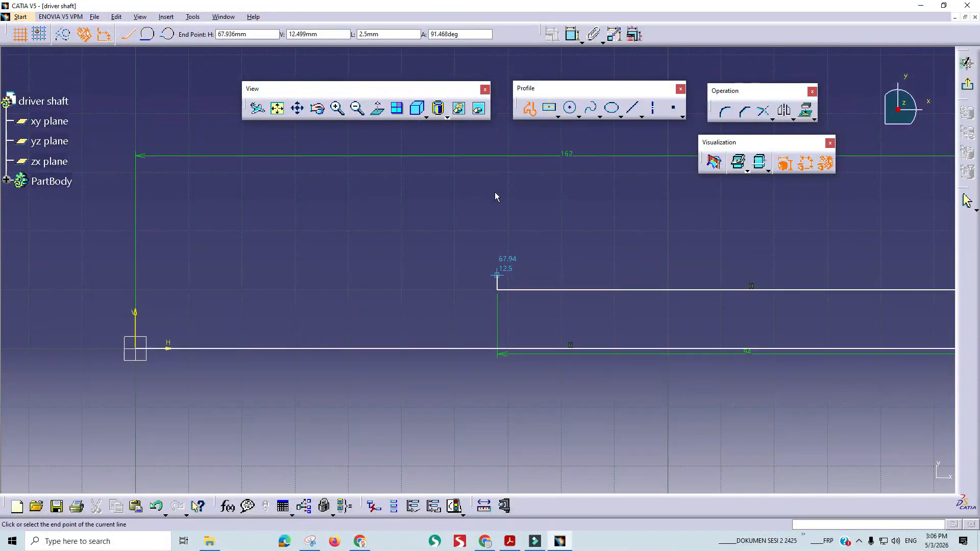
pyautogui.click(496, 195)
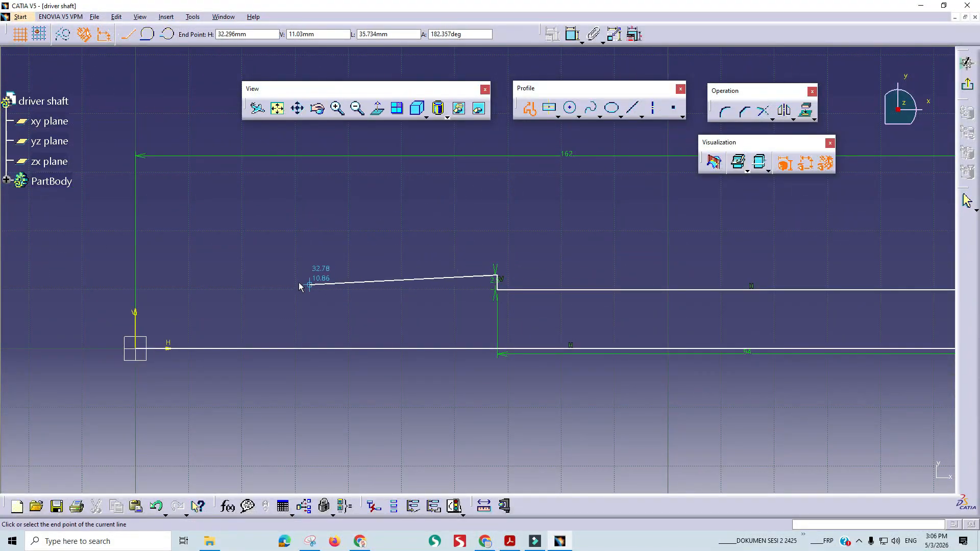
# Draw the collar's top edge as a 32 mm horizontal line toward the vertical axis.
pyautogui.hotkey('alt', 'Tab')
pyautogui.hotkey('alt', 'Tab')
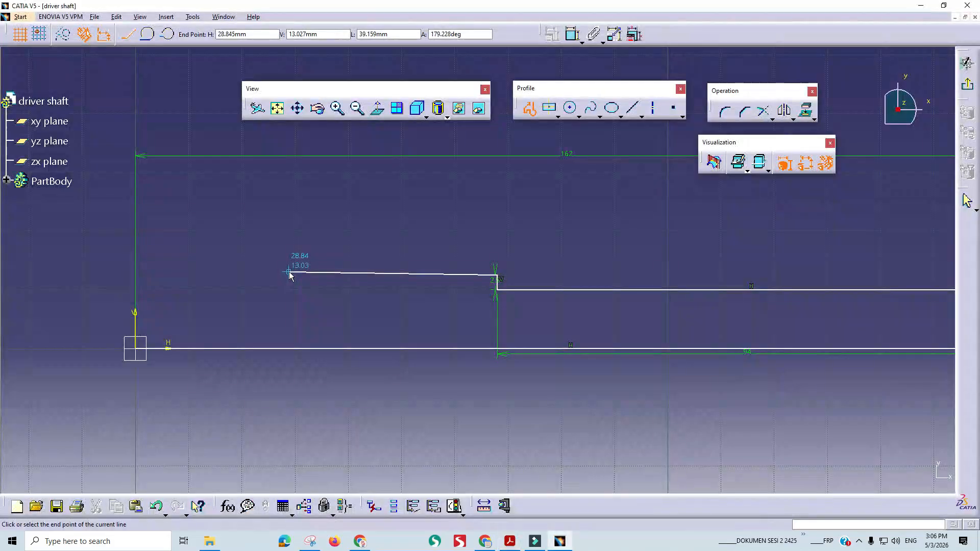
pyautogui.press('Tab')
pyautogui.press('Tab')
pyautogui.press('Tab')
pyautogui.write('32')
pyautogui.press('Return')
# Add a 2.5 mm vertical line downward at the end of the collar's 32 mm edge.
pyautogui.press('Tab')
pyautogui.press('Tab')
pyautogui.press('Tab')
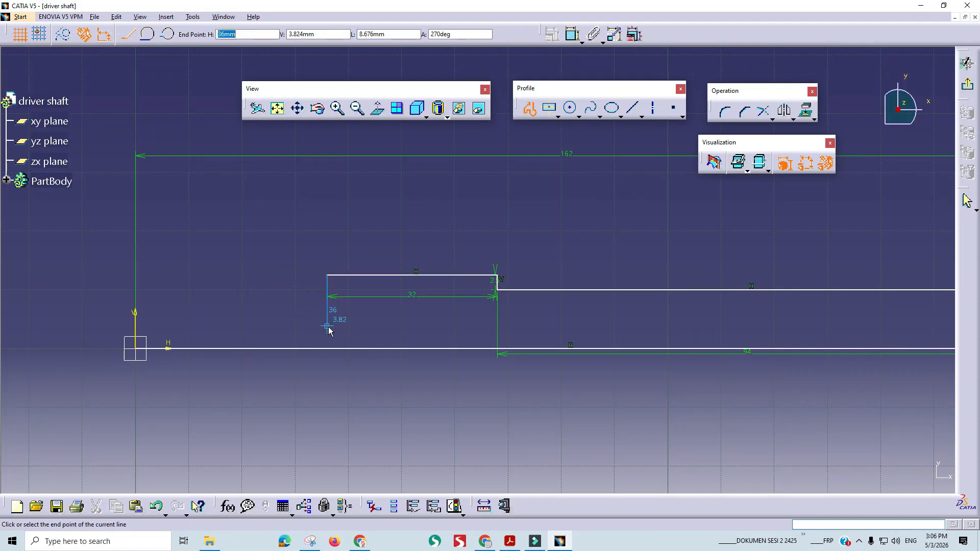
pyautogui.write('2.5')
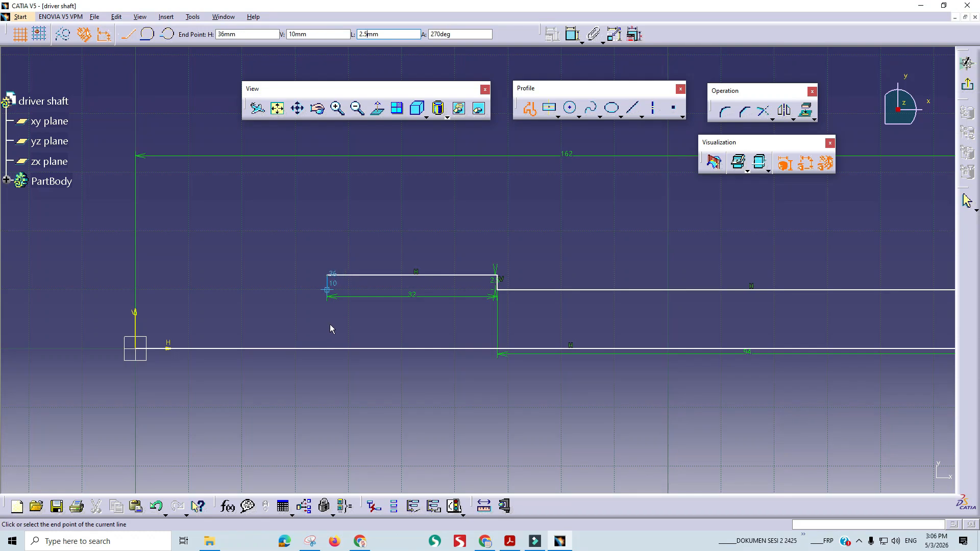
pyautogui.press('Return')
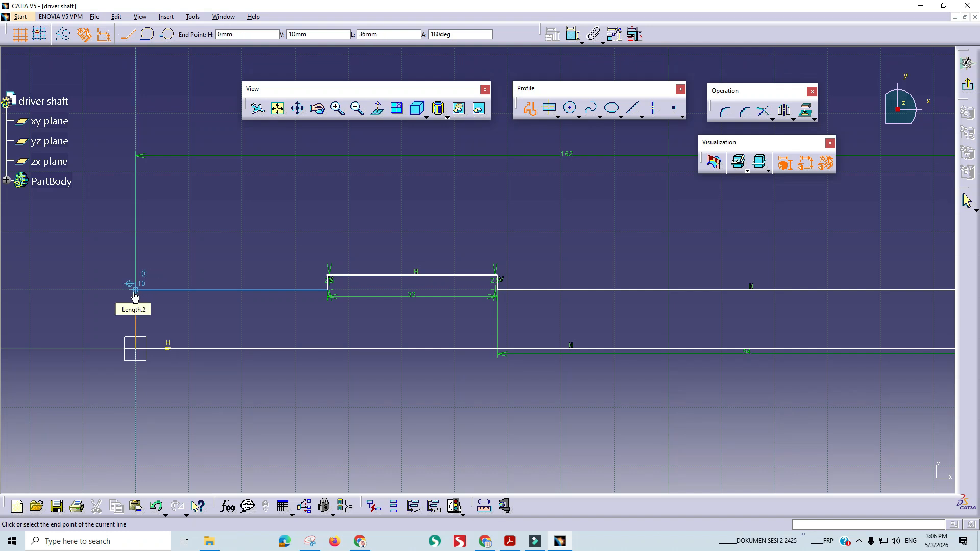
# Close the profile with a 36 mm horizontal line to the vertical axis and a vertical line down to the origin.
pyautogui.click(135, 289)
pyautogui.click(135, 348)
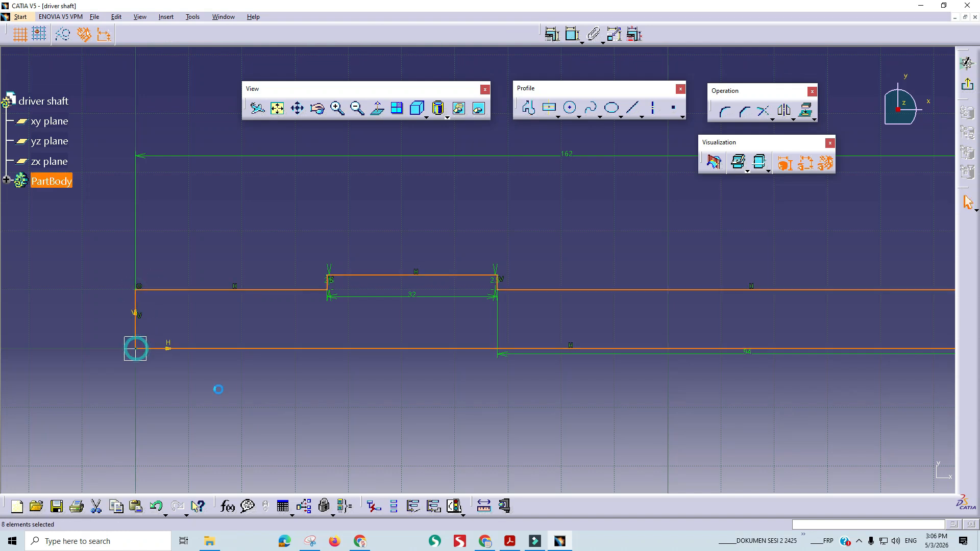
pyautogui.hotkey('alt', 'Tab')
pyautogui.hotkey('alt', 'Tab')
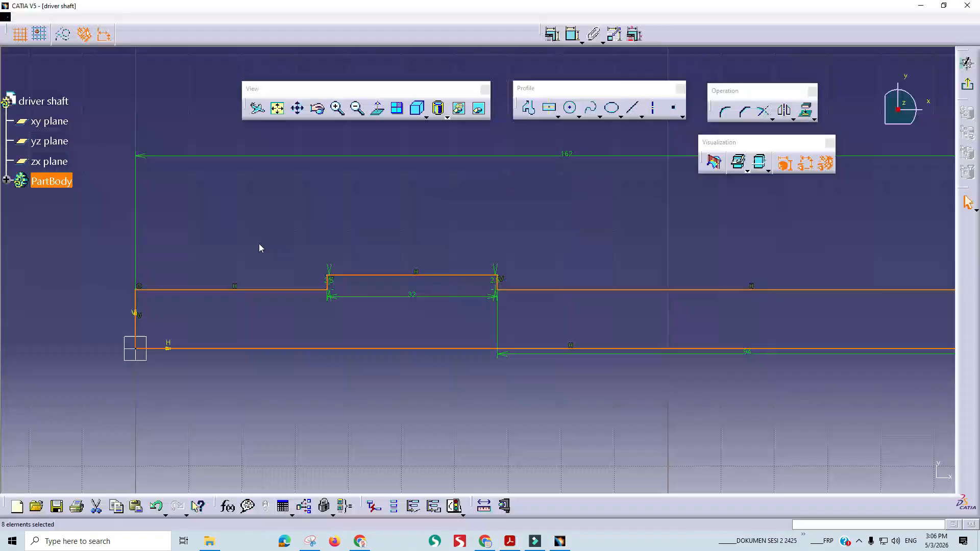
pyautogui.moveTo(806, 270); pyautogui.dragTo(804, 322, button='middle')
pyautogui.click(790, 307)
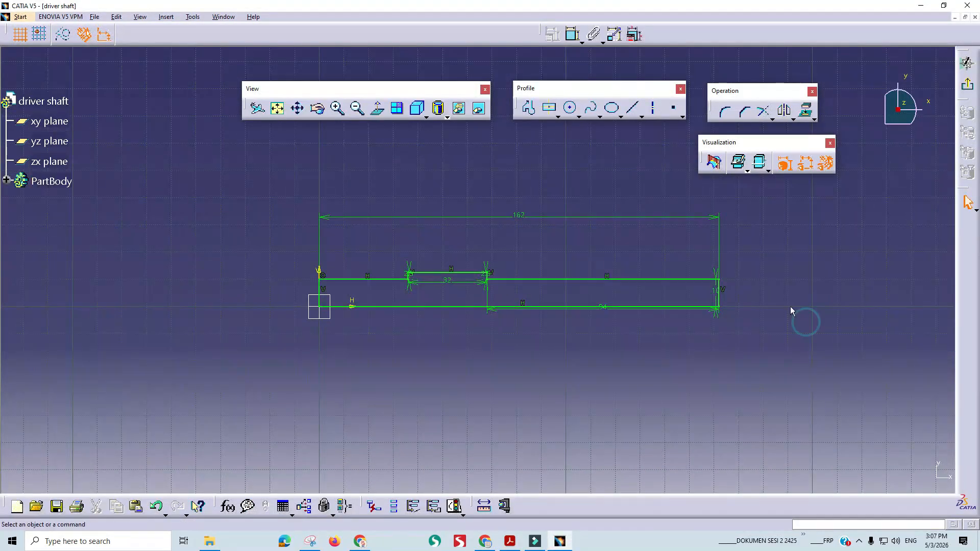
# Draw an axis line along the horizontal axis, extending past both profile ends, and exit the sketch.
pyautogui.click(652, 108)
pyautogui.click(221, 306)
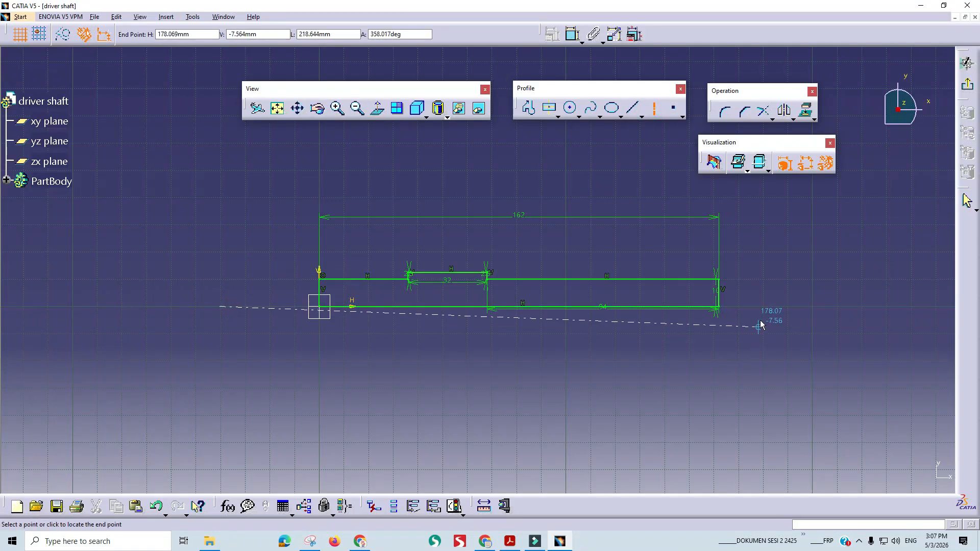
pyautogui.click(765, 306)
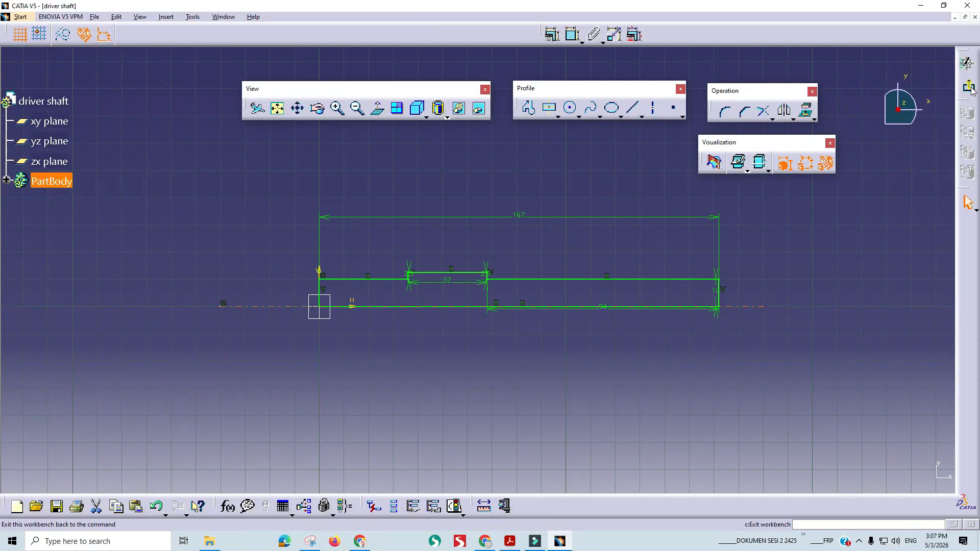
pyautogui.click(966, 62)
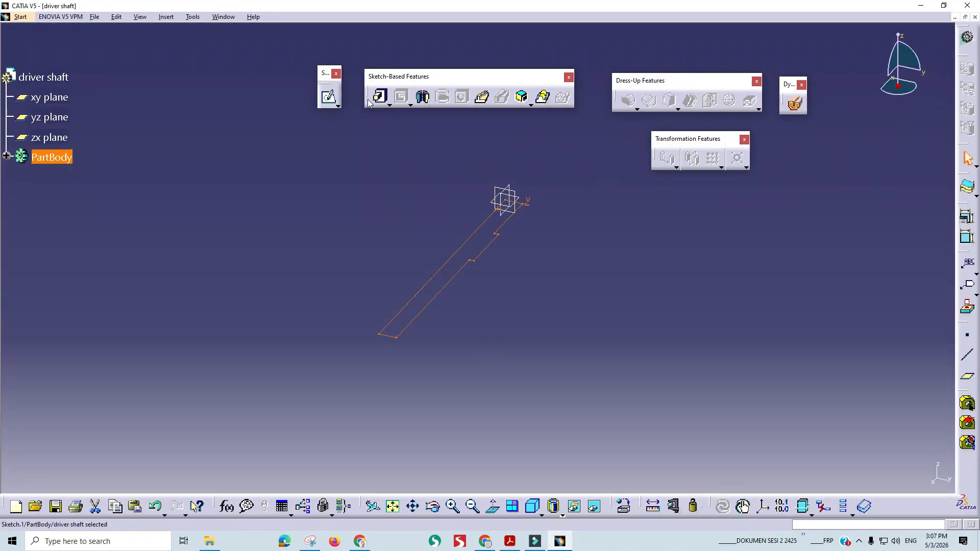
# Revolve the profile 360 degrees about the sketch axis with the Shaft feature and bring up the reference drawing.
pyautogui.click(427, 107)
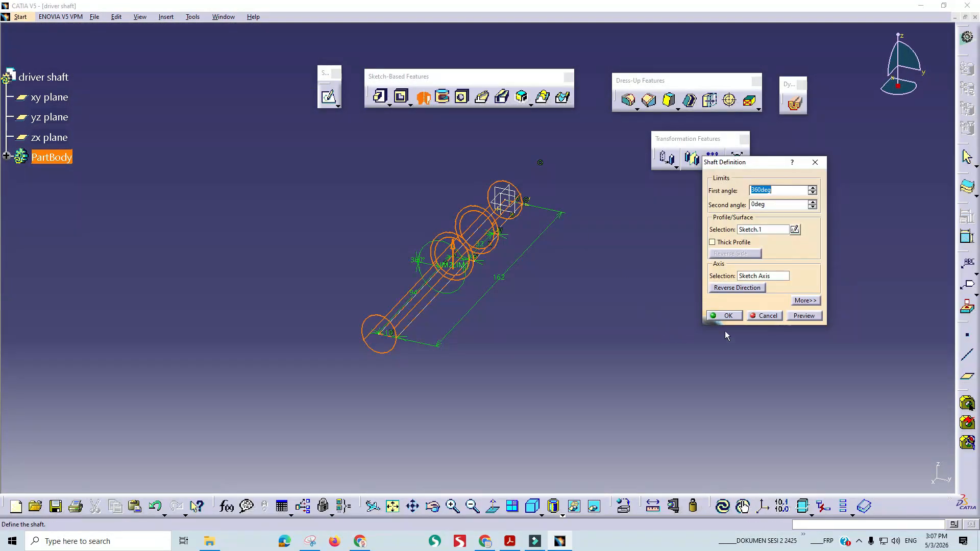
pyautogui.click(724, 315)
pyautogui.moveTo(593, 339); pyautogui.dragTo(504, 357, button='middle')
pyautogui.hotkey('alt', 'Tab')
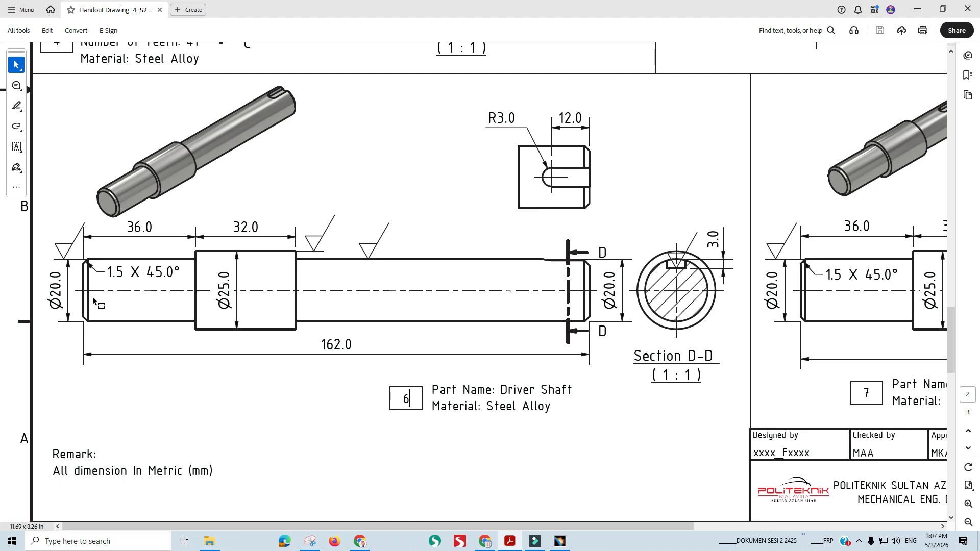
# Chamfer the circular edges at both ends of the shaft with a 1.5 mm length and 45-degree angle.
pyautogui.hotkey('alt', 'Tab')
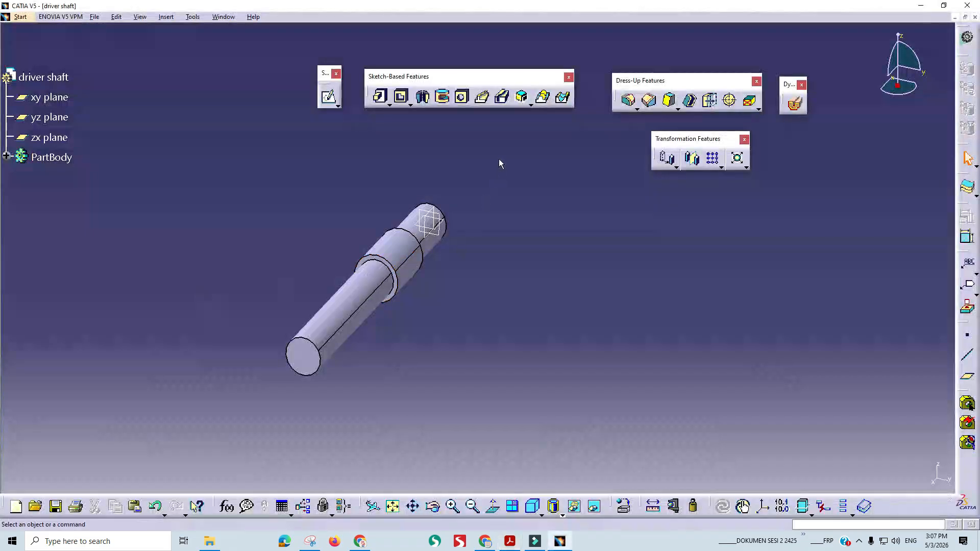
pyautogui.click(648, 100)
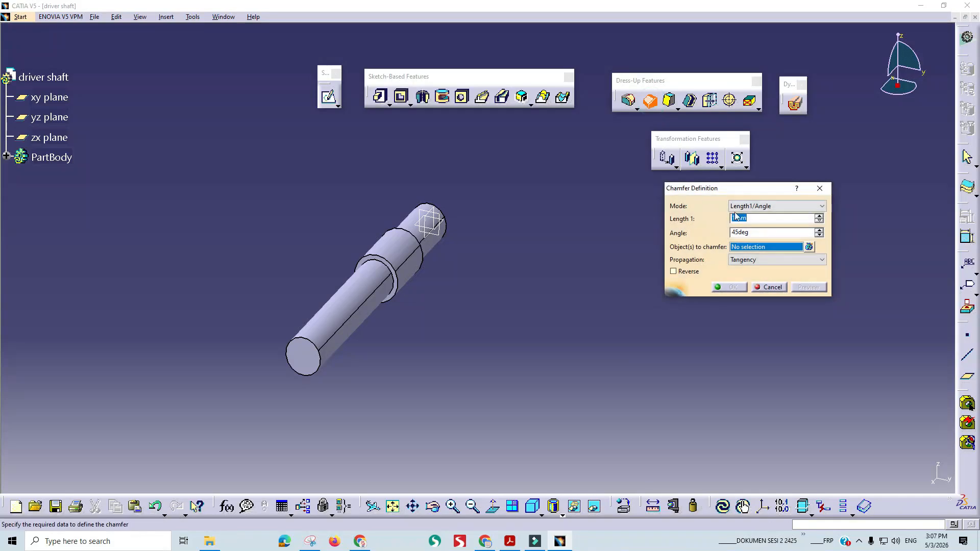
pyautogui.write('1.5')
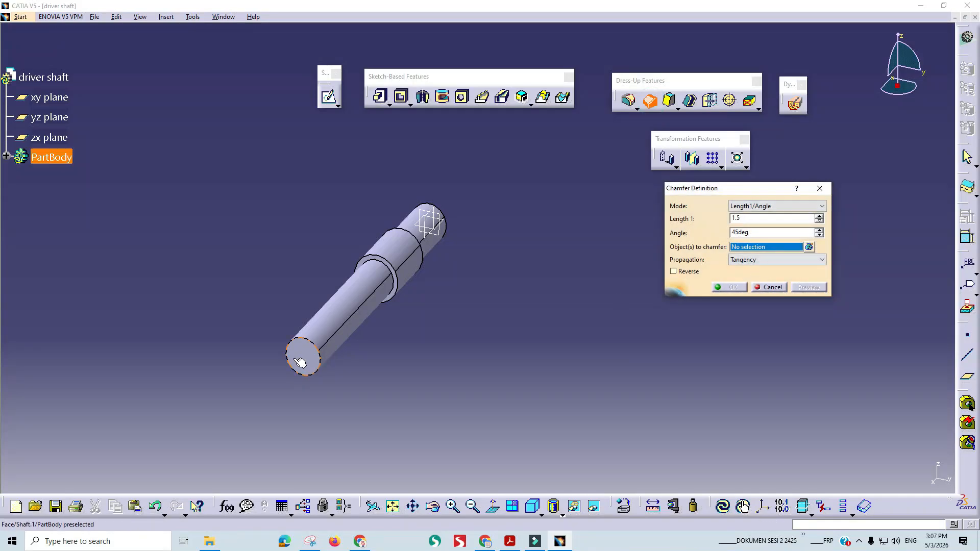
pyautogui.click(326, 349)
pyautogui.moveTo(332, 341); pyautogui.dragTo(529, 164, button='middle')
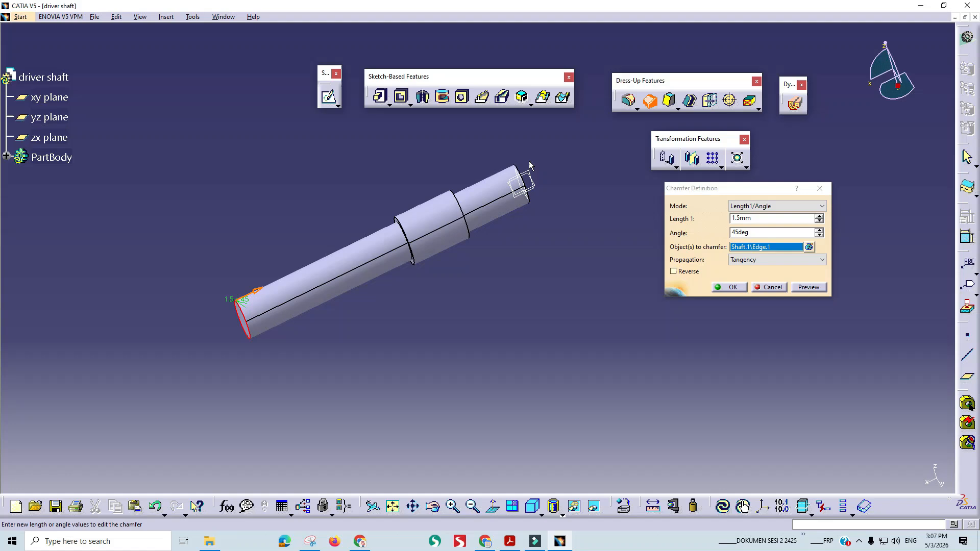
pyautogui.click(528, 202)
pyautogui.click(730, 287)
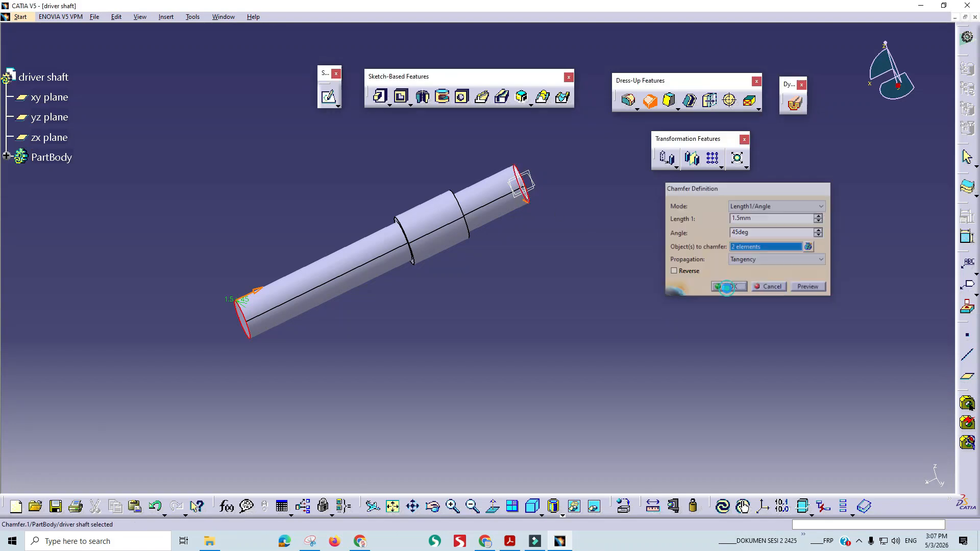
pyautogui.click(483, 339)
# Check the keyway on the reference drawing and open a new sketch on the xy plane.
pyautogui.hotkey('alt', 'Tab')
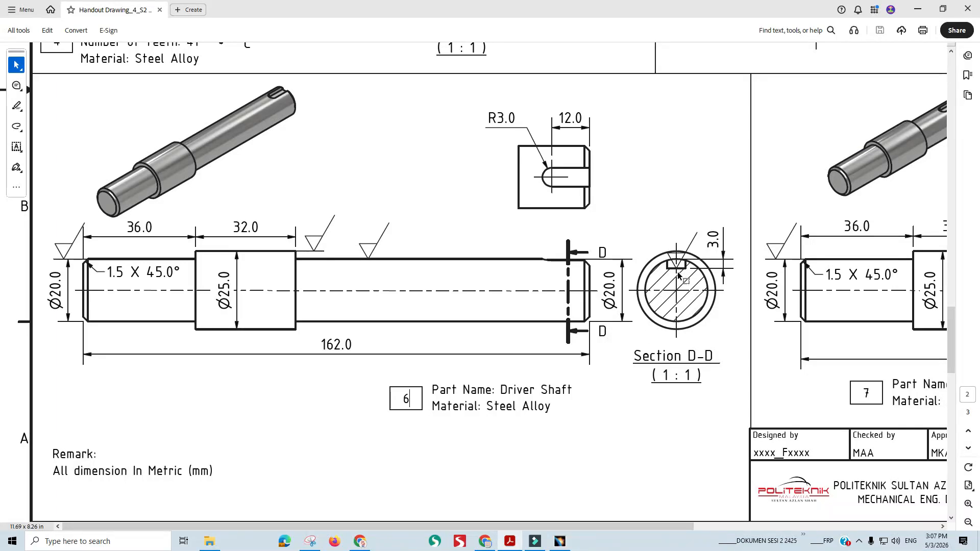
pyautogui.hotkey('alt', 'Tab')
pyautogui.moveTo(612, 214)
pyautogui.mouseDown(button='middle')
pyautogui.moveTo(577, 271)
pyautogui.moveTo(531, 311)
pyautogui.moveTo(573, 278)
pyautogui.moveTo(512, 360)
pyautogui.moveTo(522, 310)
pyautogui.mouseUp(button='middle')
pyautogui.hotkey('alt', 'Tab')
pyautogui.hotkey('alt', 'Tab')
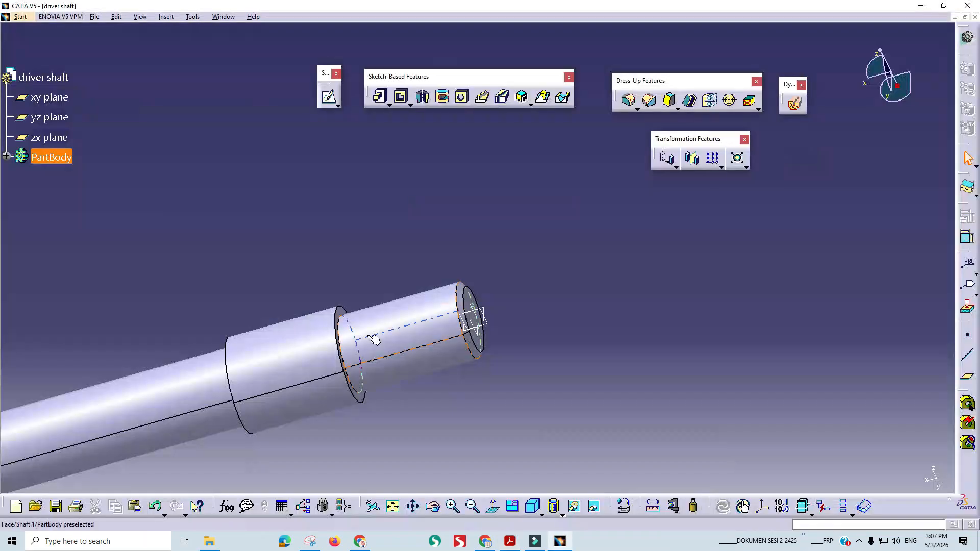
pyautogui.moveTo(399, 331); pyautogui.dragTo(675, 252, button='middle')
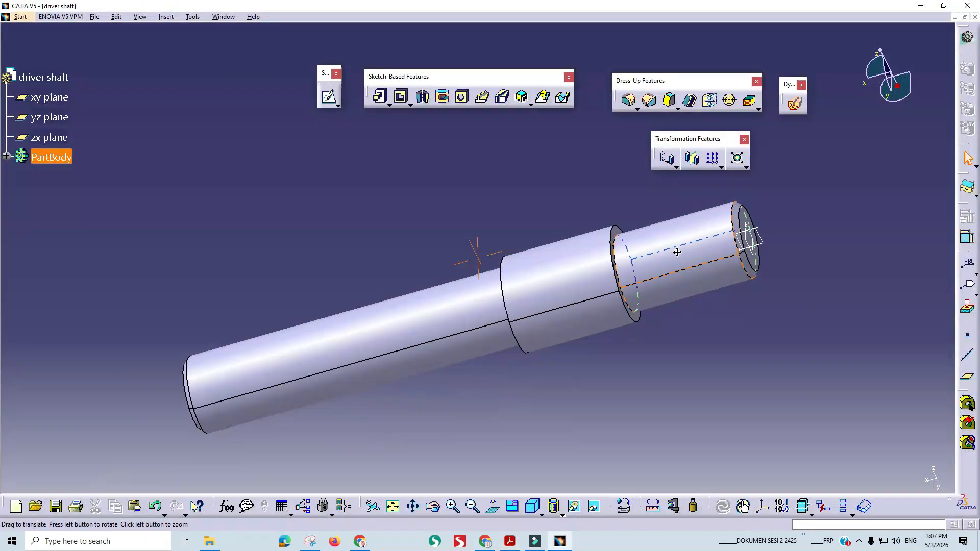
pyautogui.click(758, 236)
pyautogui.moveTo(723, 317); pyautogui.dragTo(635, 339, button='middle')
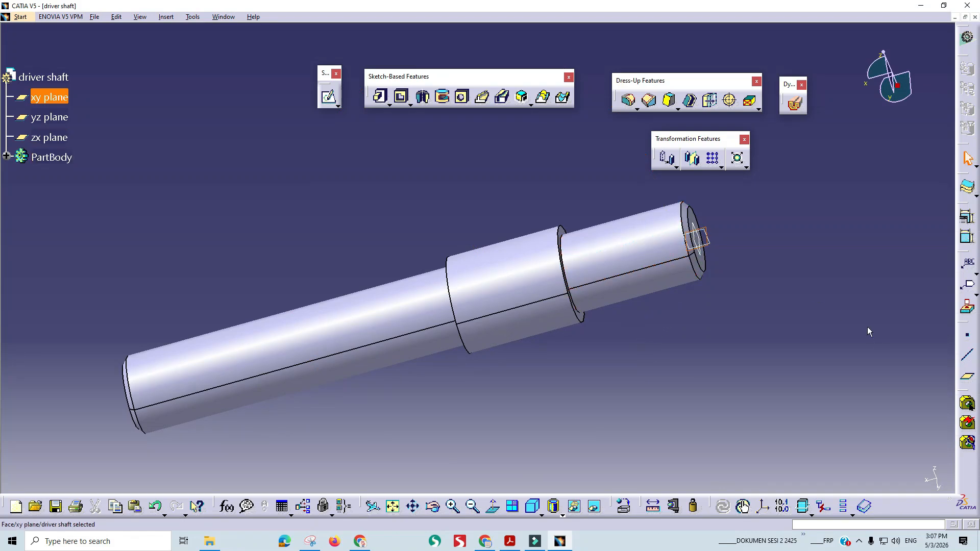
pyautogui.click(339, 106)
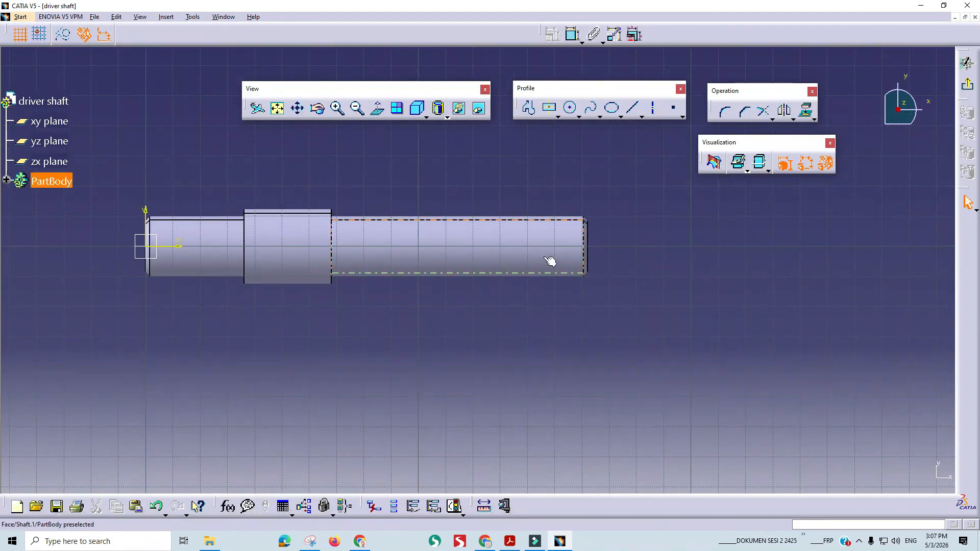
# Start an elongated hole along the shaft axis, with one centre inside the long 20 mm diameter end and the other beyond its end face.
pyautogui.hotkey('alt', 'Tab')
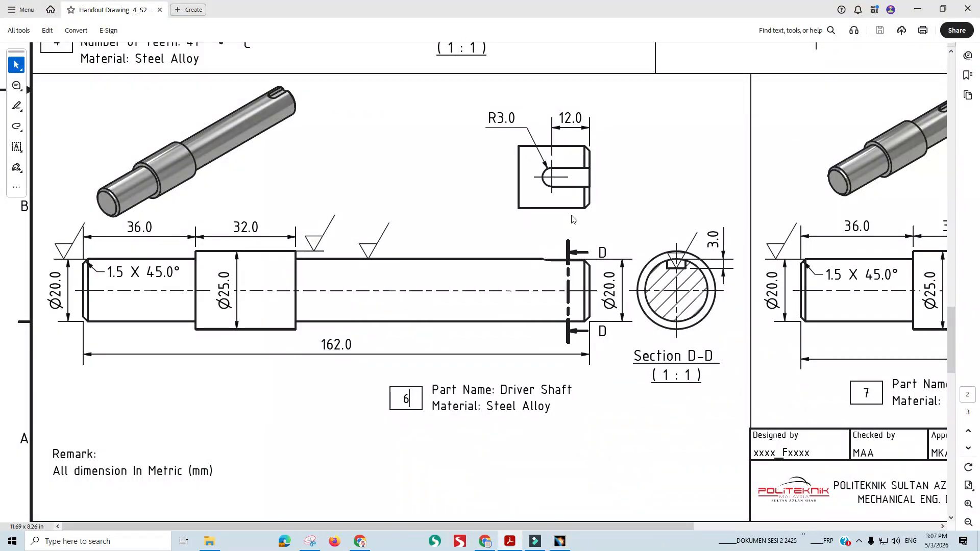
pyautogui.hotkey('alt', 'Tab')
pyautogui.click(554, 109)
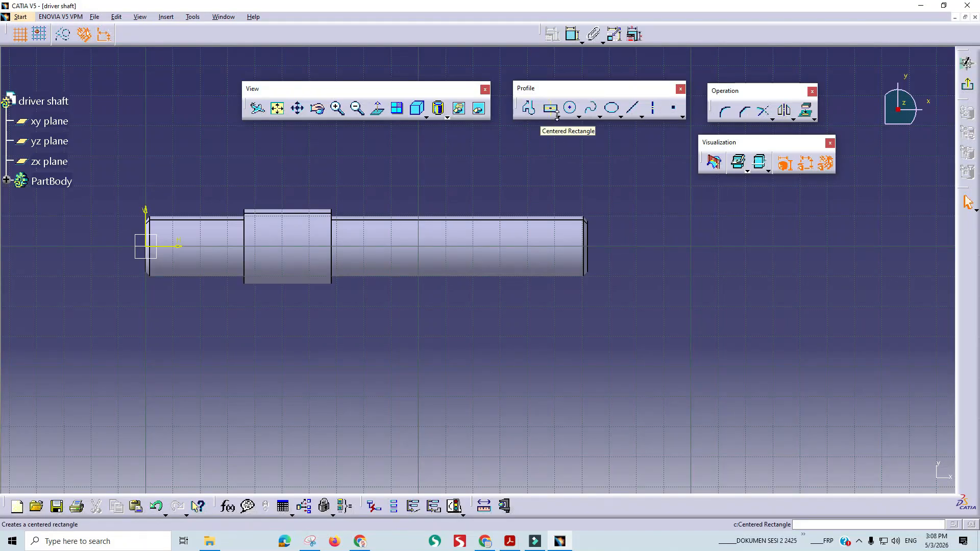
pyautogui.click(558, 116)
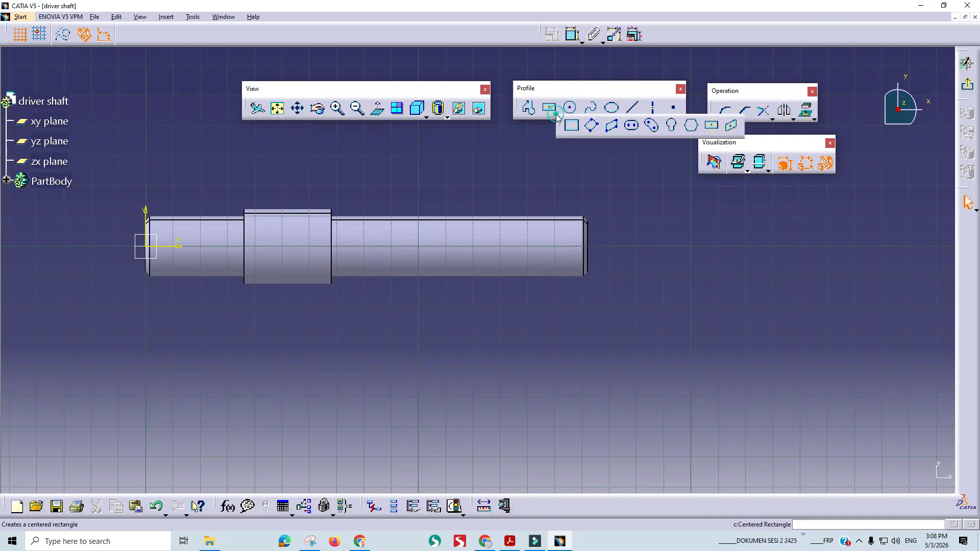
pyautogui.click(575, 87)
pyautogui.click(578, 115)
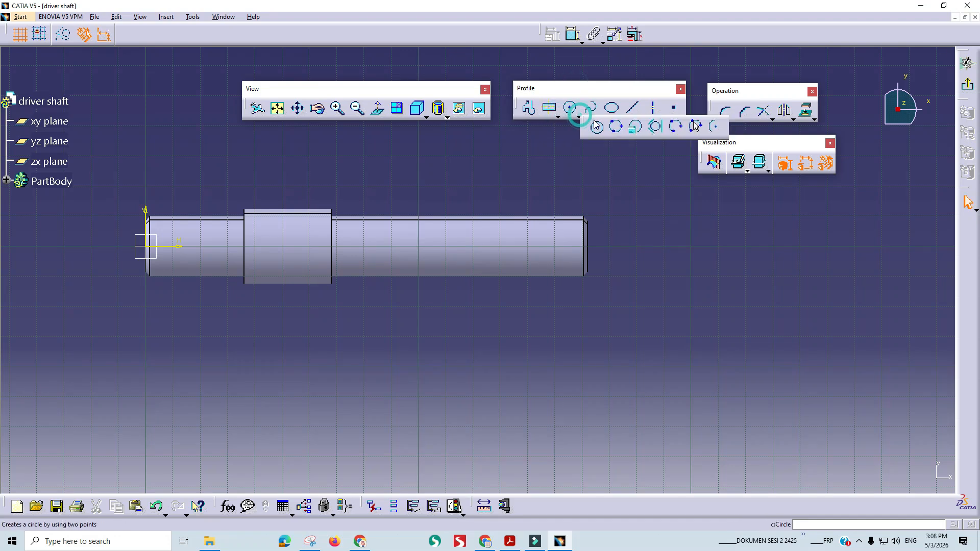
pyautogui.click(556, 114)
pyautogui.click(632, 126)
pyautogui.click(540, 243)
pyautogui.click(632, 246)
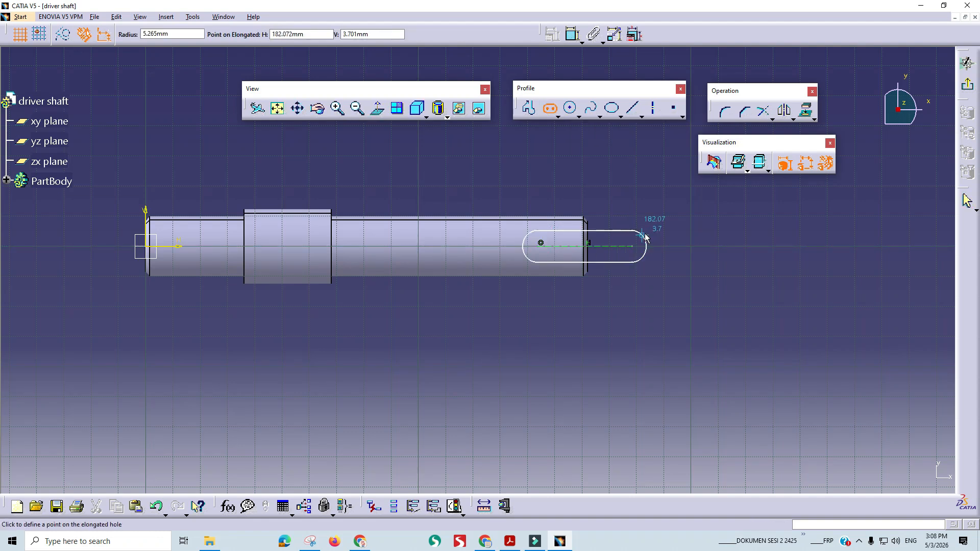
# Check the keyway radius on the drawing and complete the elongated hole with a 3 mm radius.
pyautogui.hotkey('alt', 'Tab')
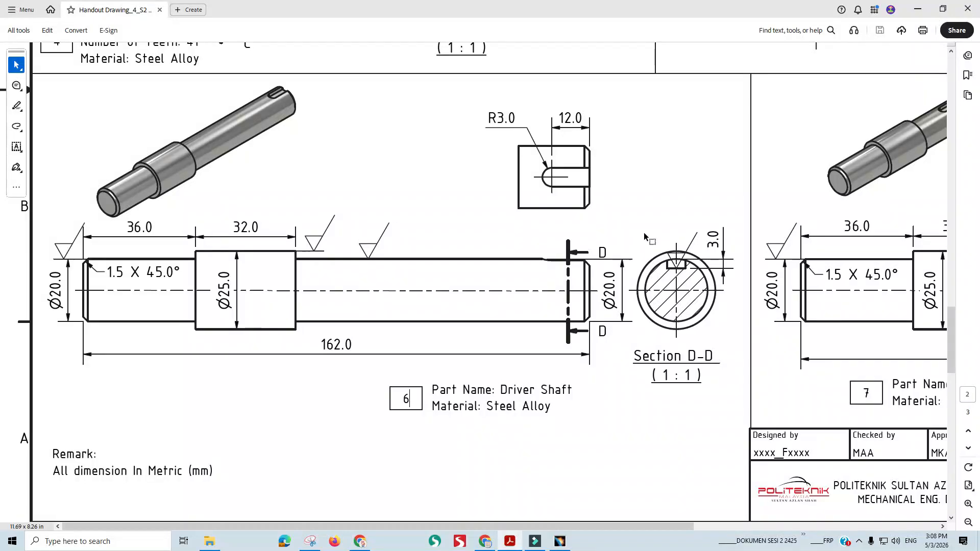
pyautogui.hotkey('alt', 'Tab')
pyautogui.press('Tab')
pyautogui.write('3')
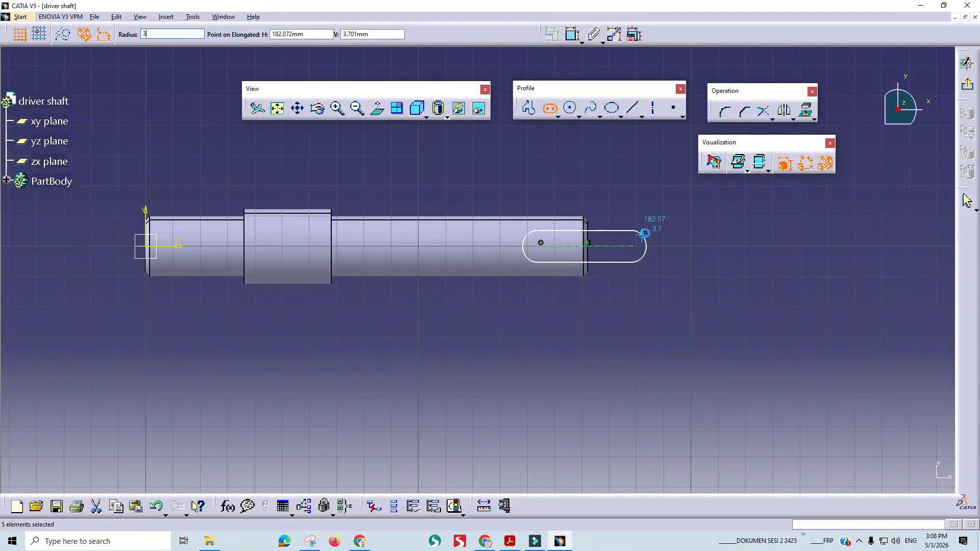
pyautogui.press('Return')
pyautogui.keyDown('ctrl'); pyautogui.moveTo(643, 270); pyautogui.dragTo(714, 234, button='middle'); pyautogui.keyUp('ctrl')
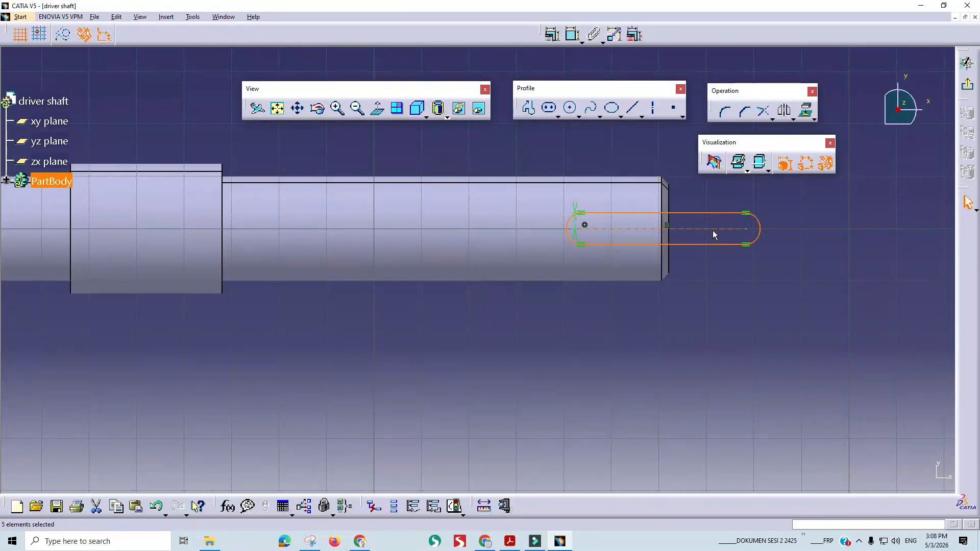
pyautogui.moveTo(688, 266); pyautogui.dragTo(591, 292, button='middle')
pyautogui.hotkey('alt', 'Tab')
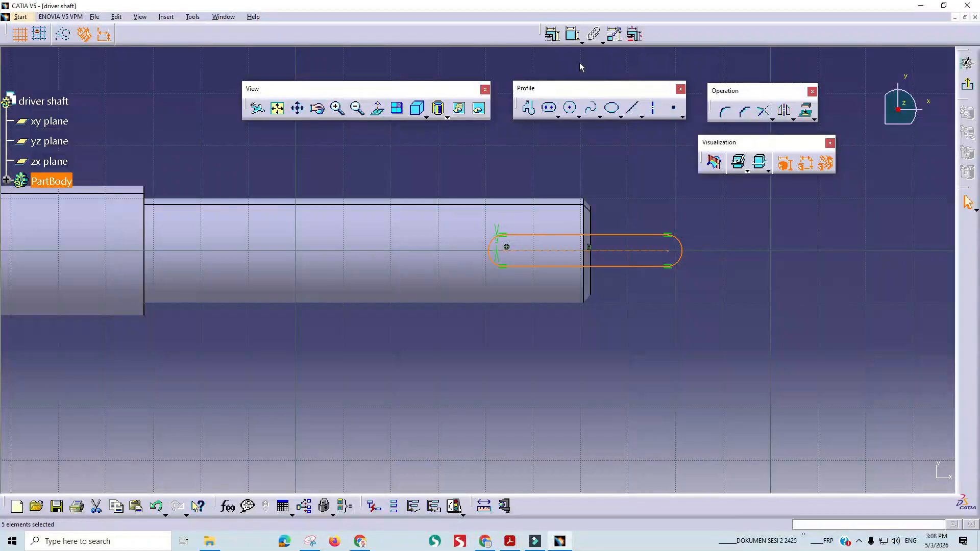
pyautogui.click(572, 35)
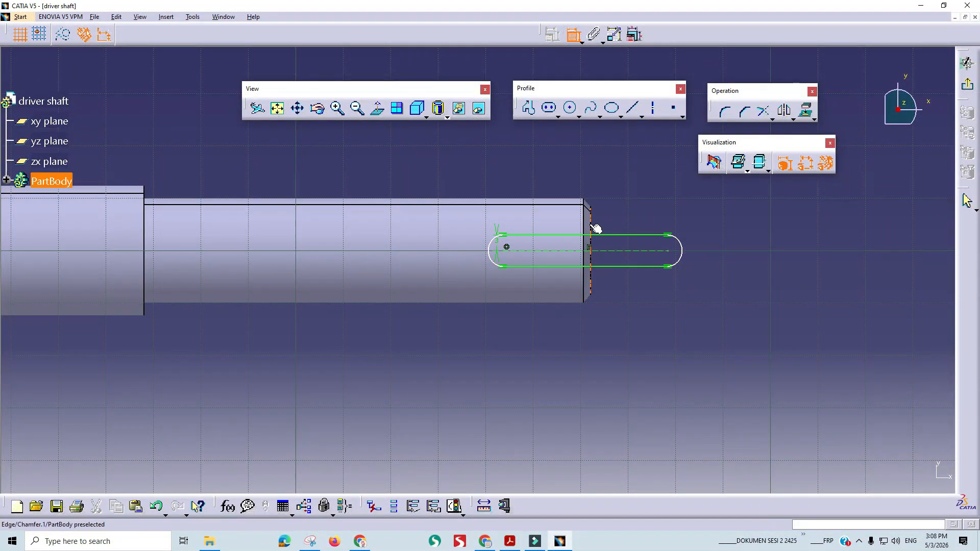
pyautogui.click(506, 255)
pyautogui.keyDown('ctrl'); pyautogui.moveTo(515, 288); pyautogui.dragTo(528, 217, button='middle'); pyautogui.keyUp('ctrl')
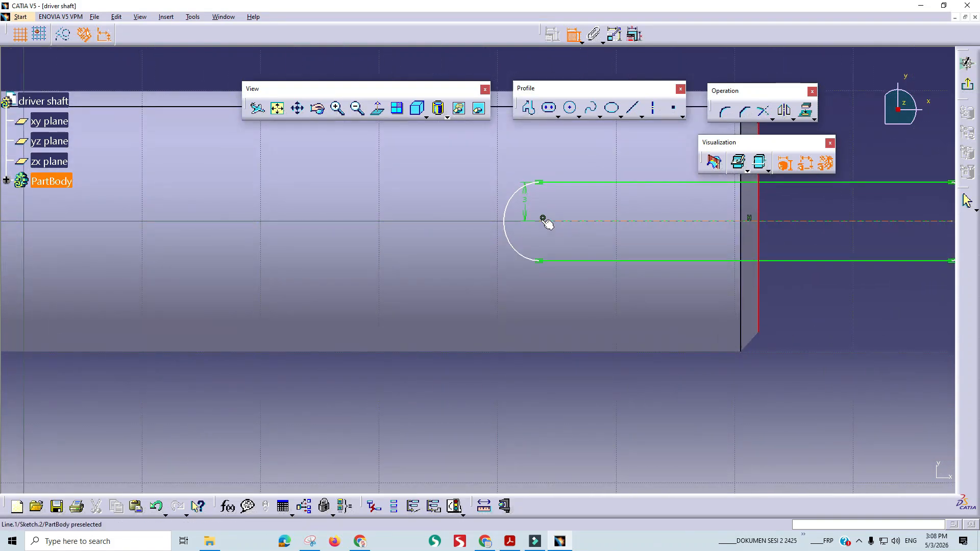
pyautogui.click(543, 220)
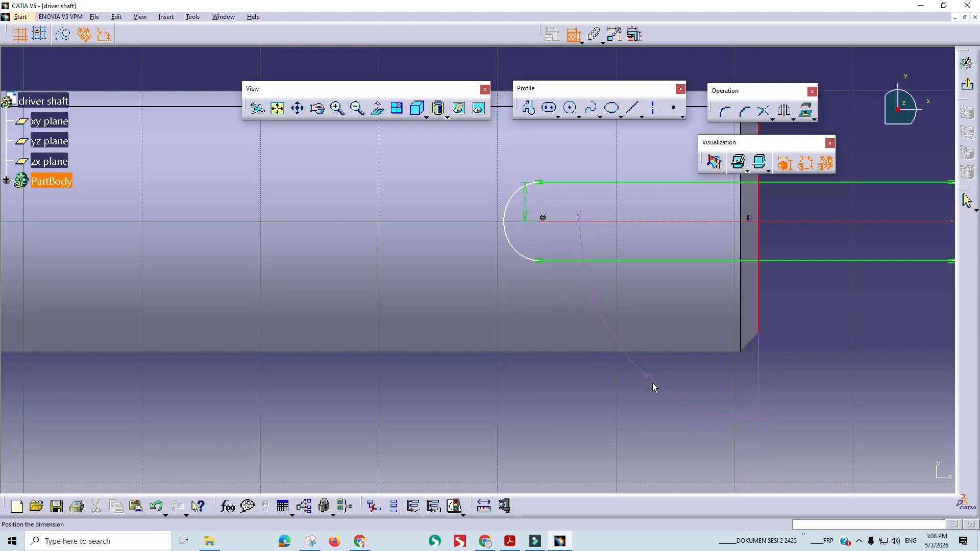
pyautogui.click(572, 35)
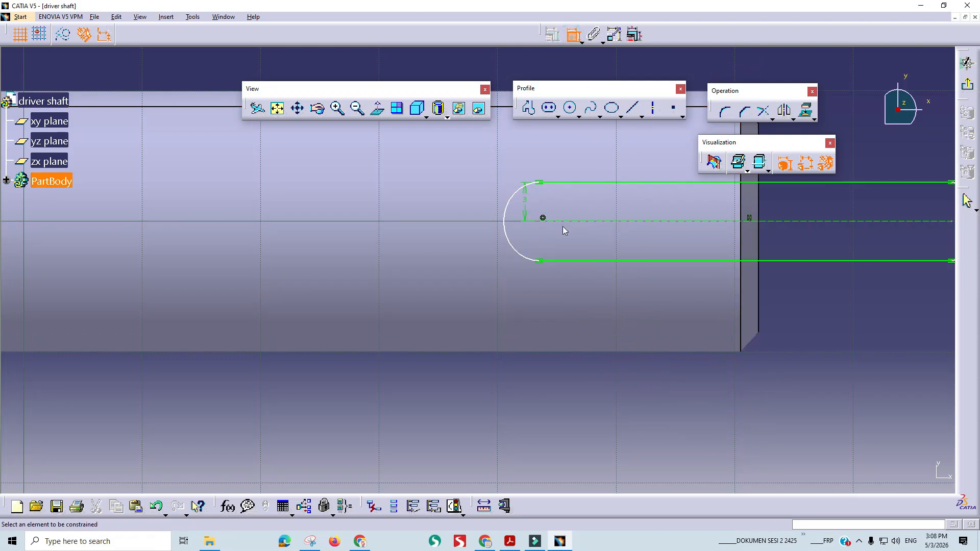
pyautogui.click(542, 220)
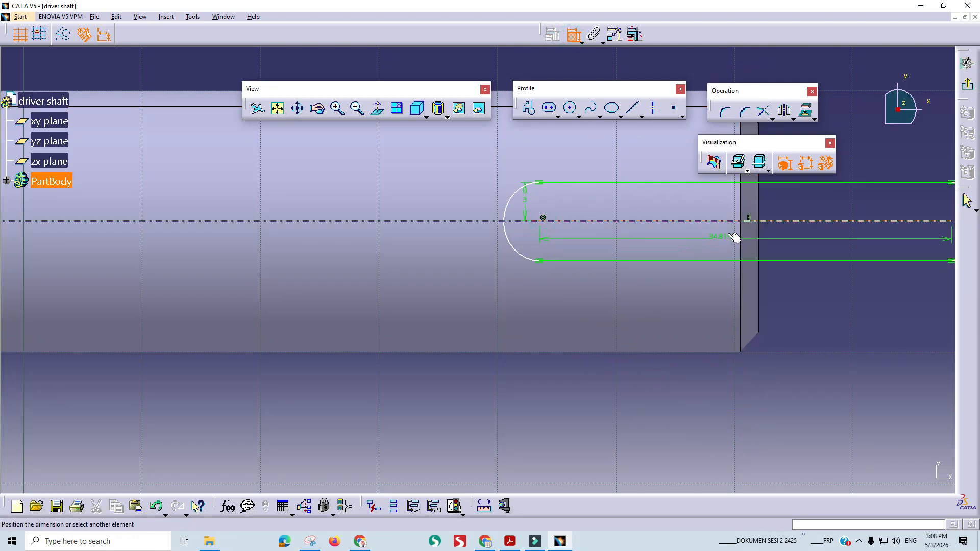
pyautogui.click(758, 224)
# Dimension the slot's inner arc endpoint 12 mm from the shaft's end face and exit the sketch.
pyautogui.click(573, 35)
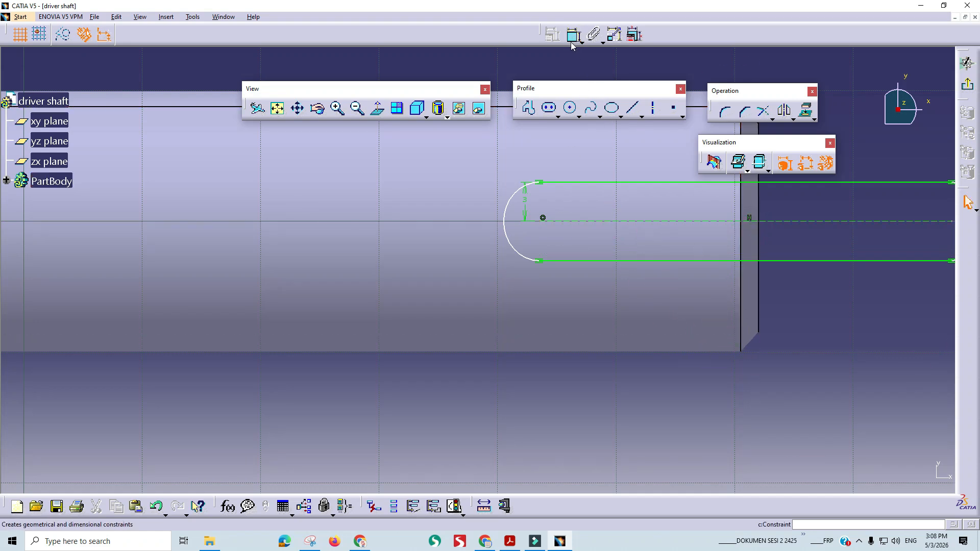
pyautogui.click(542, 262)
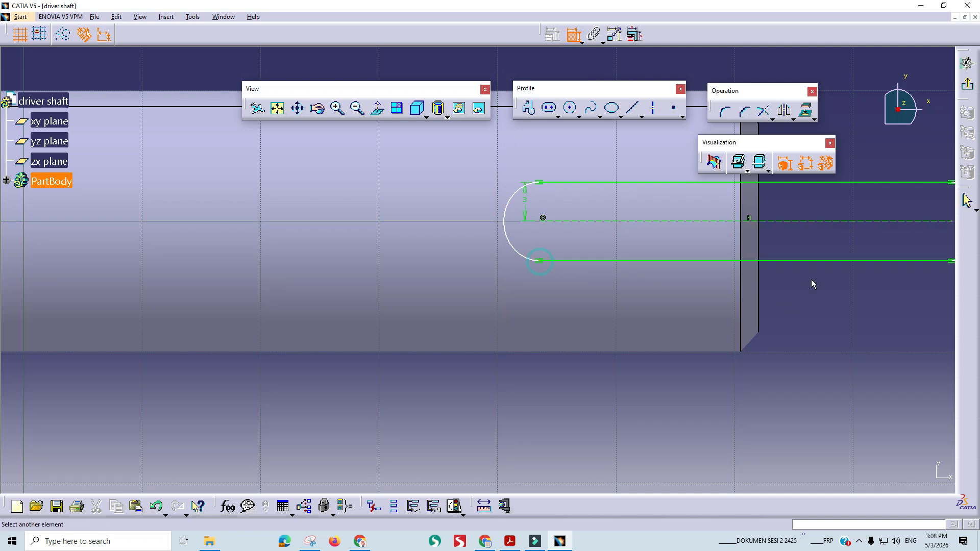
pyautogui.click(759, 248)
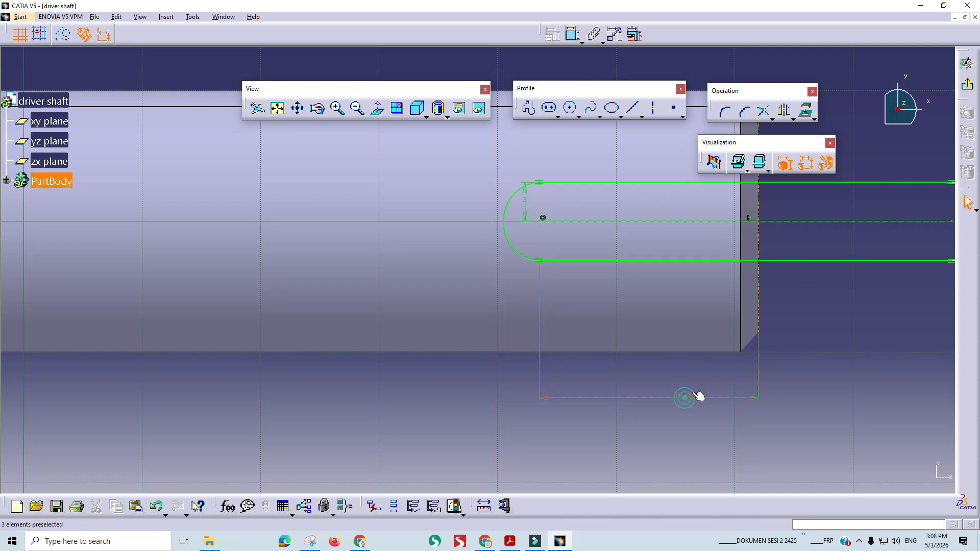
pyautogui.doubleClick(692, 399)
pyautogui.write('12mm')
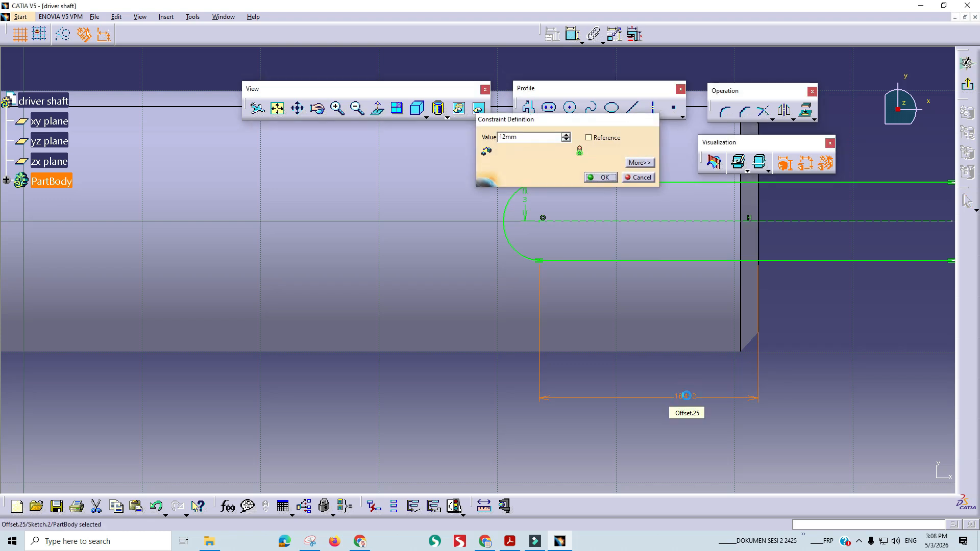
pyautogui.press('Return')
pyautogui.moveTo(826, 361); pyautogui.dragTo(642, 387, button='middle')
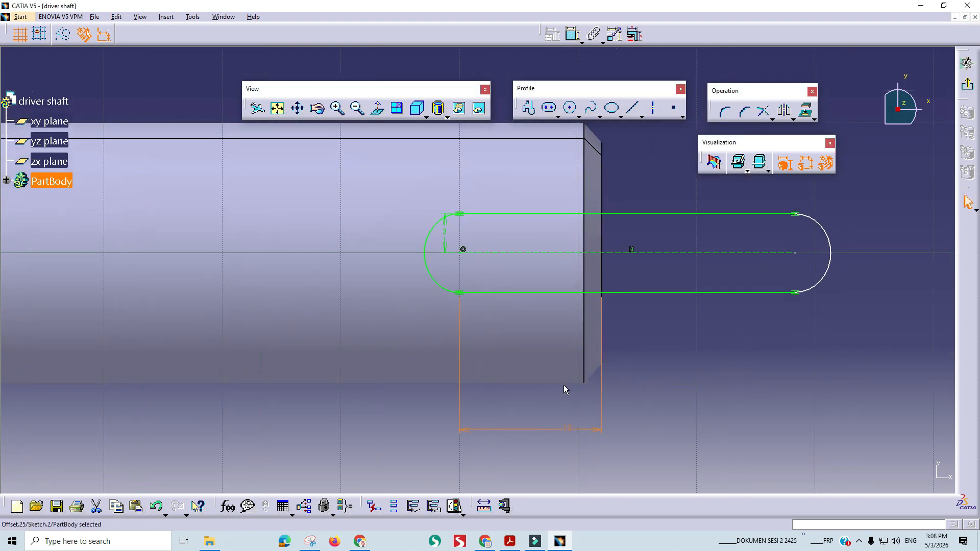
pyautogui.click(967, 90)
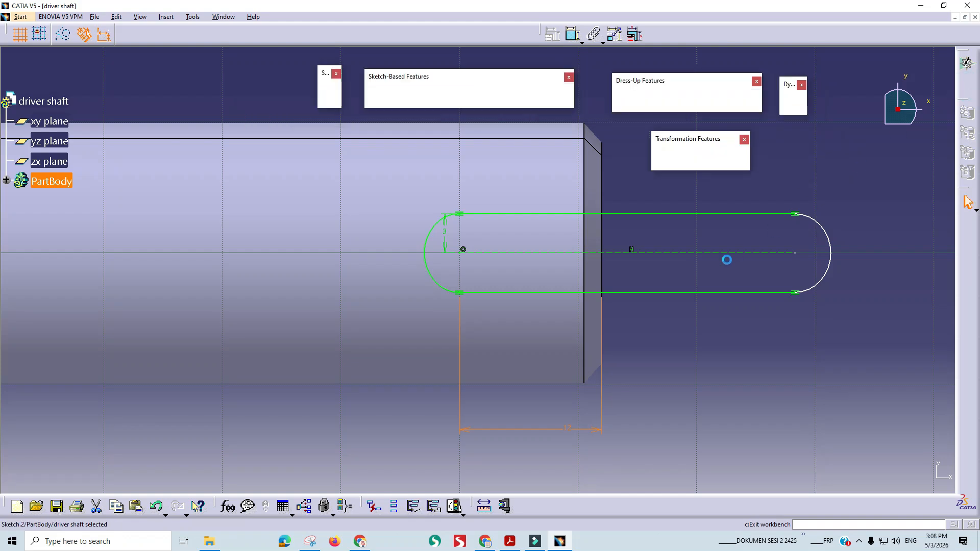
pyautogui.moveTo(558, 309)
pyautogui.mouseDown(button='middle')
pyautogui.moveTo(641, 284)
pyautogui.moveTo(459, 365)
pyautogui.mouseUp(button='middle')
pyautogui.click(695, 409)
pyautogui.moveTo(592, 398)
pyautogui.mouseDown(button='middle')
pyautogui.moveTo(573, 274)
pyautogui.moveTo(556, 260)
pyautogui.mouseUp(button='middle')
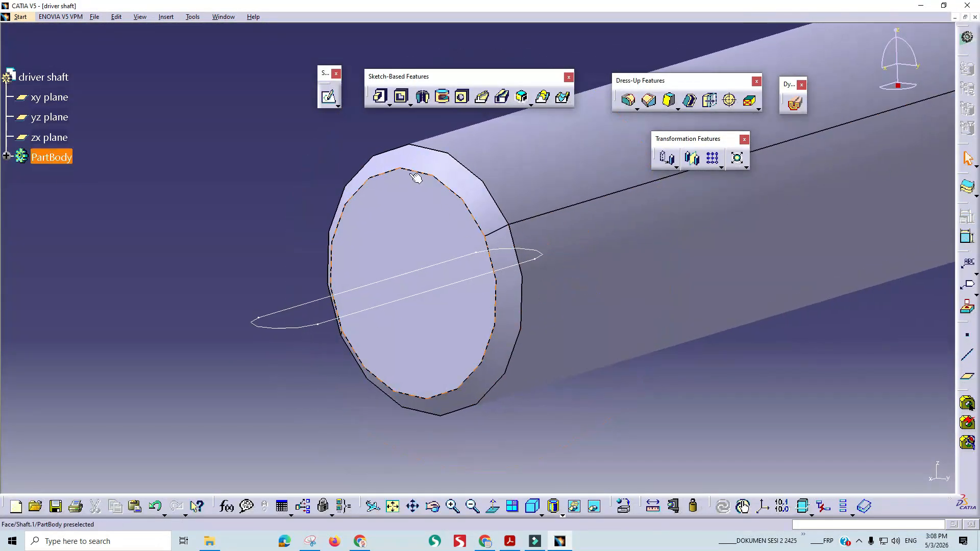
pyautogui.moveTo(493, 199); pyautogui.dragTo(516, 249, button='middle')
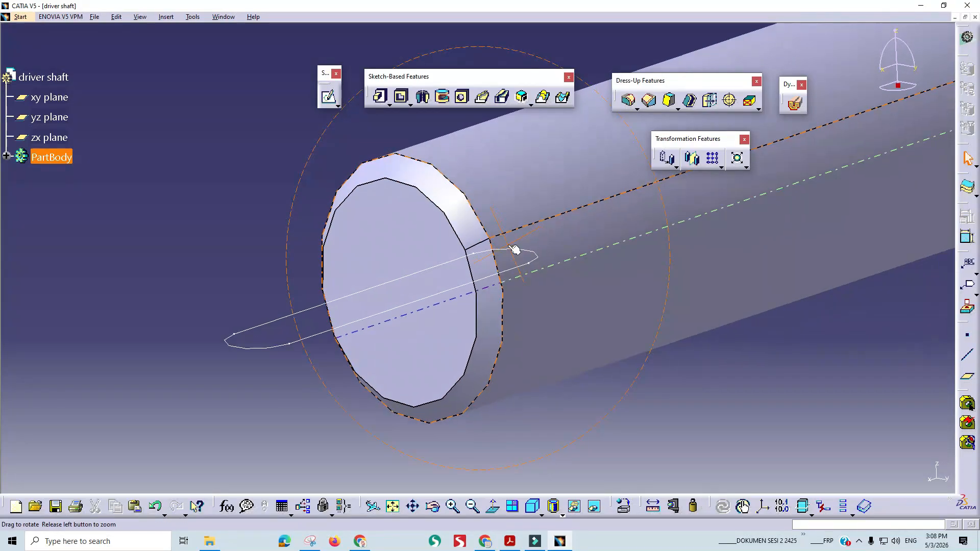
pyautogui.click(382, 97)
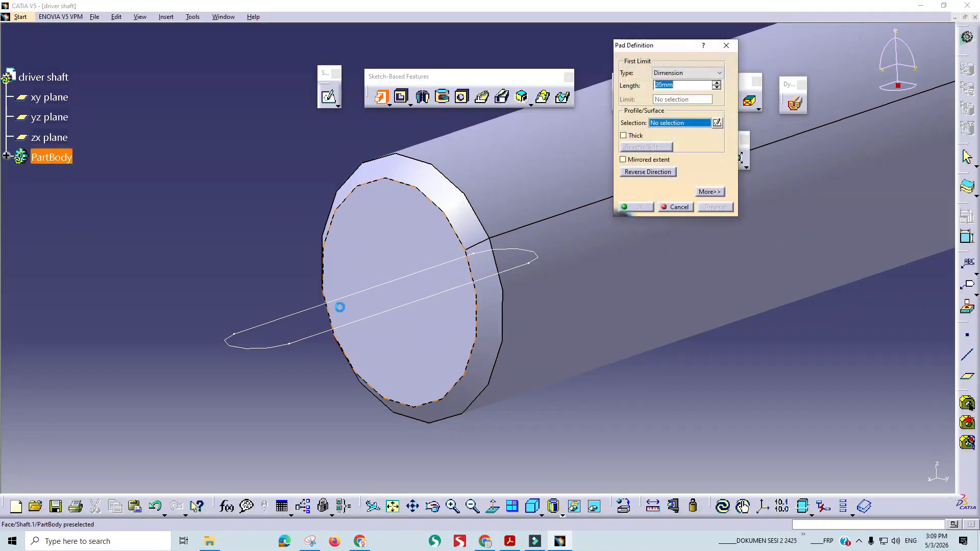
pyautogui.click(321, 332)
pyautogui.moveTo(479, 312); pyautogui.dragTo(425, 319, button='middle')
pyautogui.hotkey('alt', 'Tab')
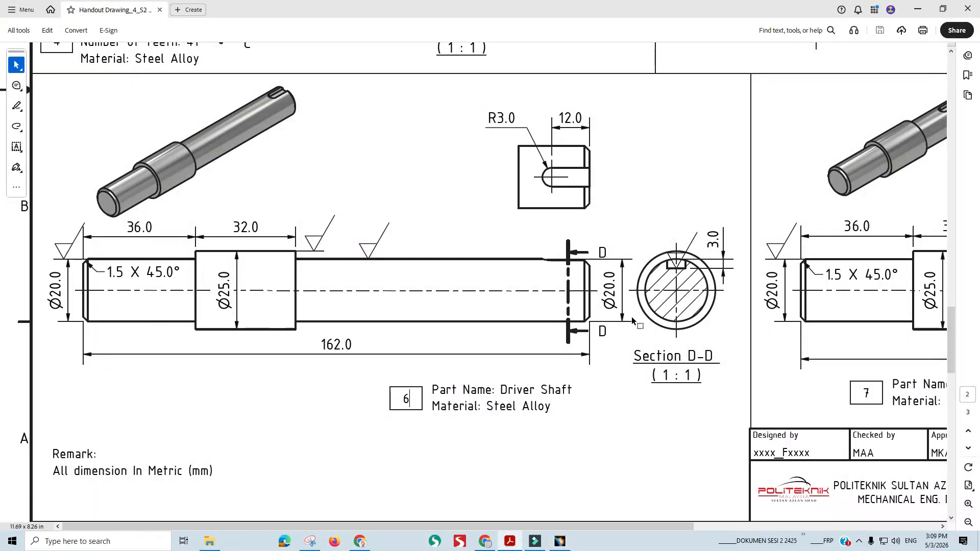
pyautogui.hotkey('alt', 'Tab')
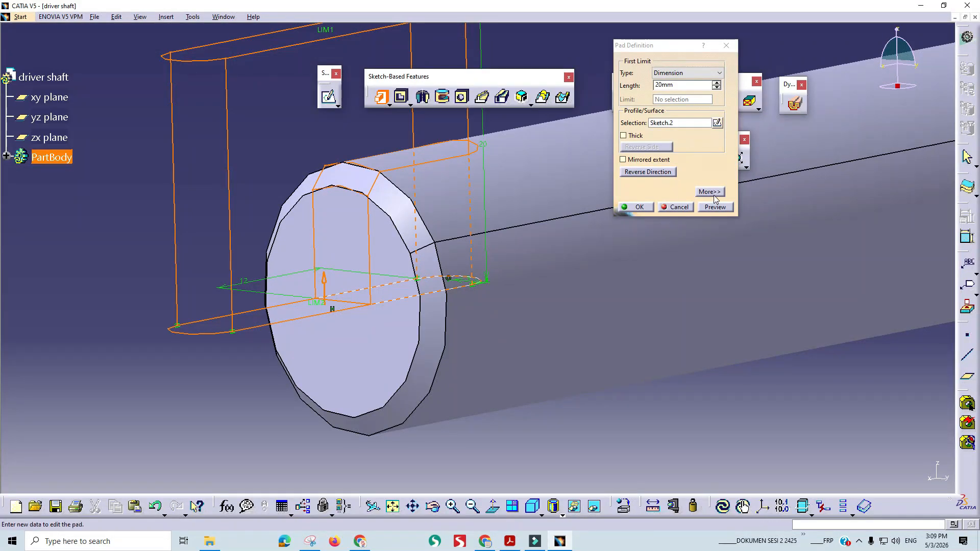
pyautogui.click(689, 74)
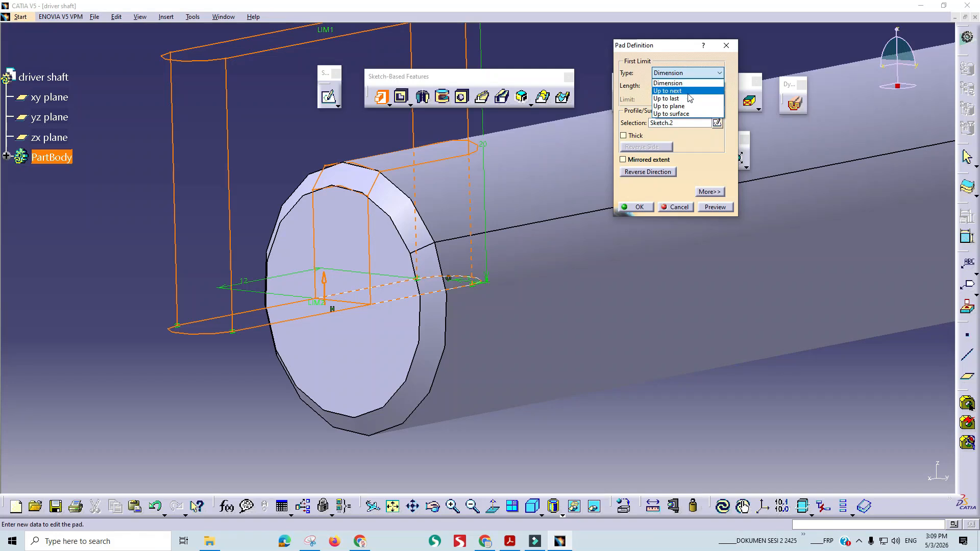
pyautogui.click(694, 152)
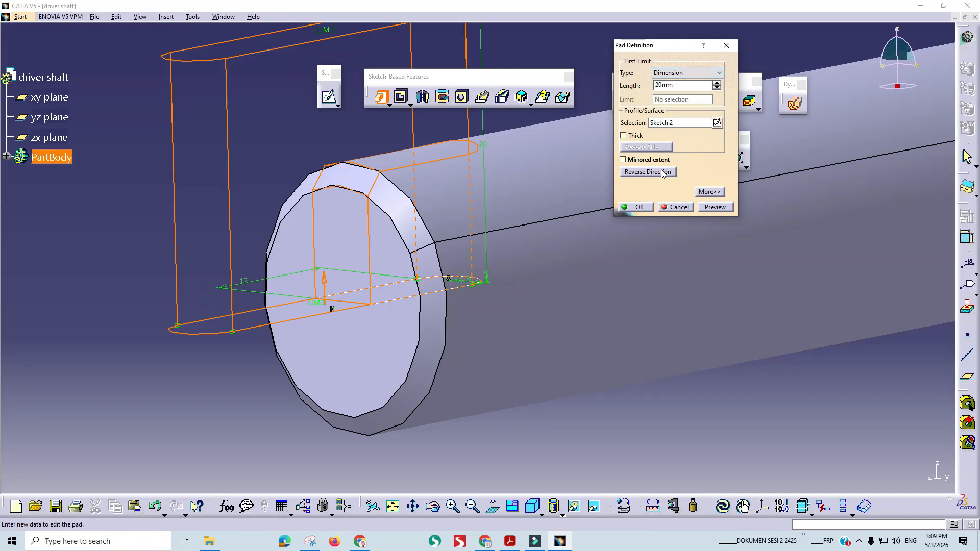
pyautogui.click(719, 190)
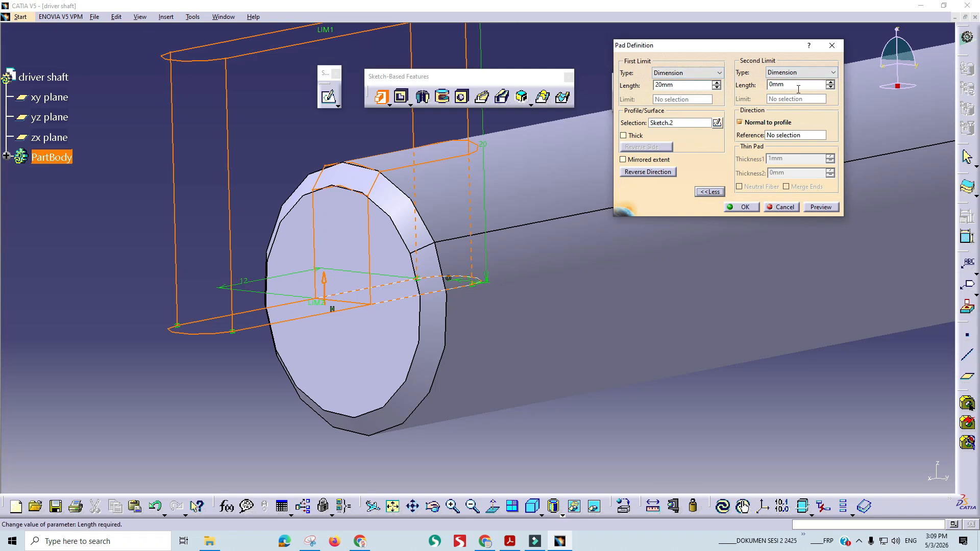
pyautogui.moveTo(635, 250)
pyautogui.mouseDown(button='middle')
pyautogui.moveTo(607, 259)
pyautogui.moveTo(583, 287)
pyautogui.mouseUp(button='middle')
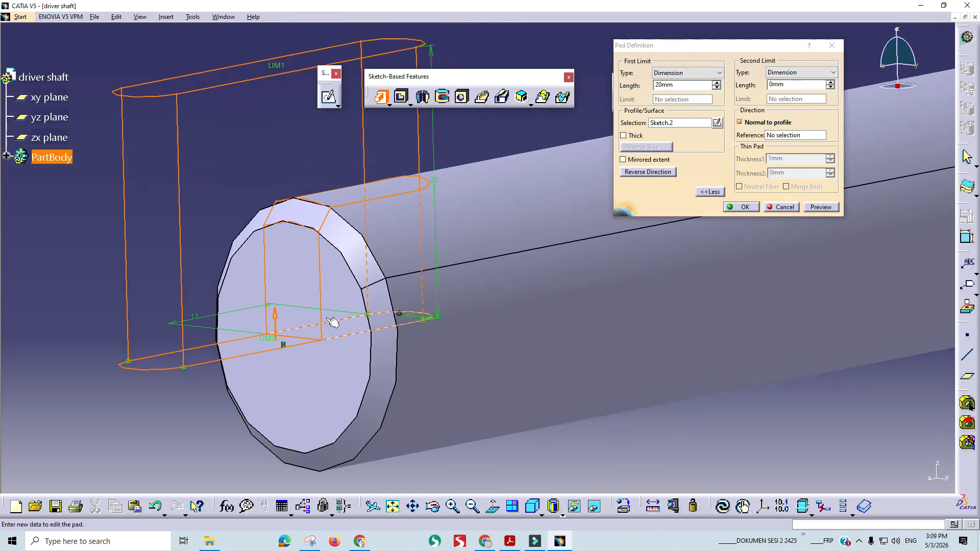
pyautogui.moveTo(265, 339)
pyautogui.mouseDown()
pyautogui.moveTo(270, 162)
pyautogui.moveTo(275, 285)
pyautogui.moveTo(272, 204)
pyautogui.moveTo(276, 280)
pyautogui.moveTo(284, 221)
pyautogui.moveTo(276, 167)
pyautogui.moveTo(280, 245)
pyautogui.mouseUp()
pyautogui.hotkey('alt', 'Tab')
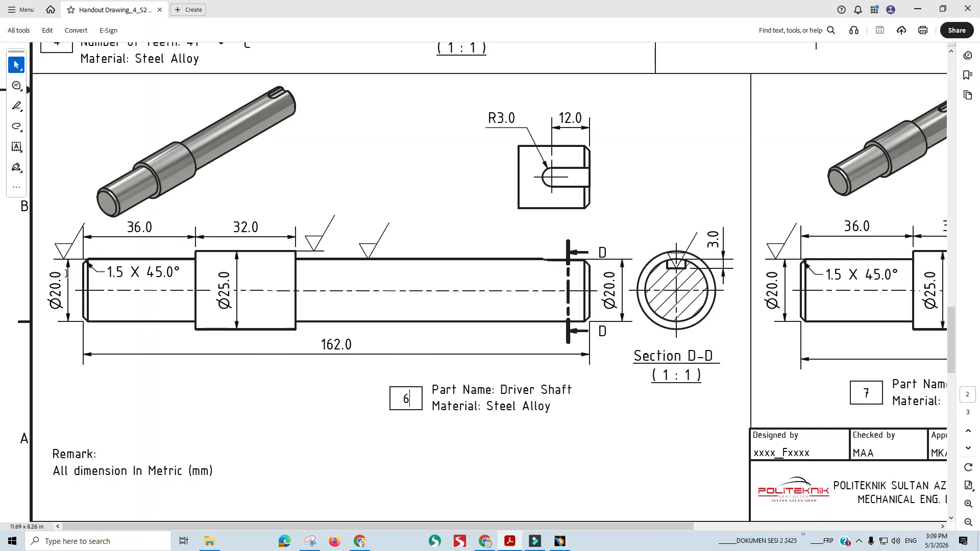
pyautogui.hotkey('alt', 'Tab')
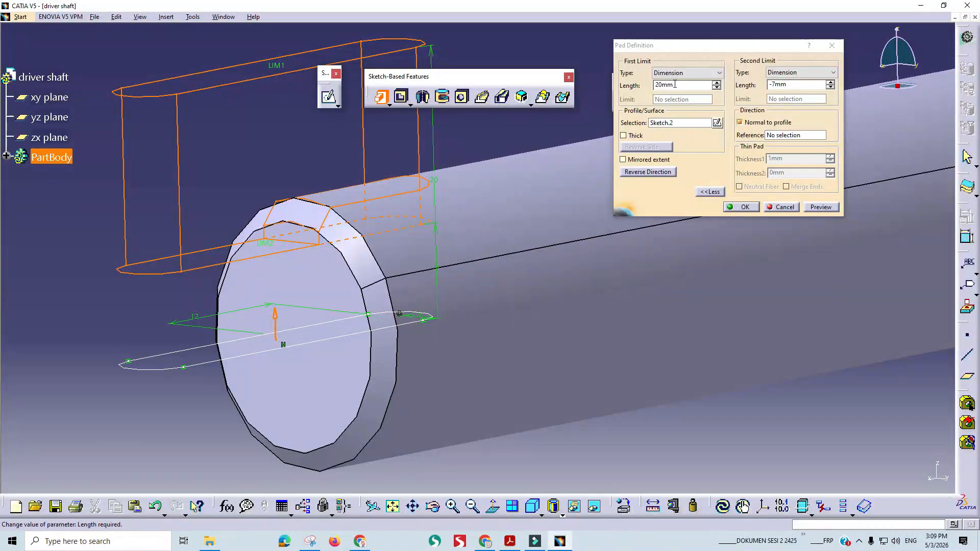
pyautogui.doubleClick(686, 87)
pyautogui.write('10')
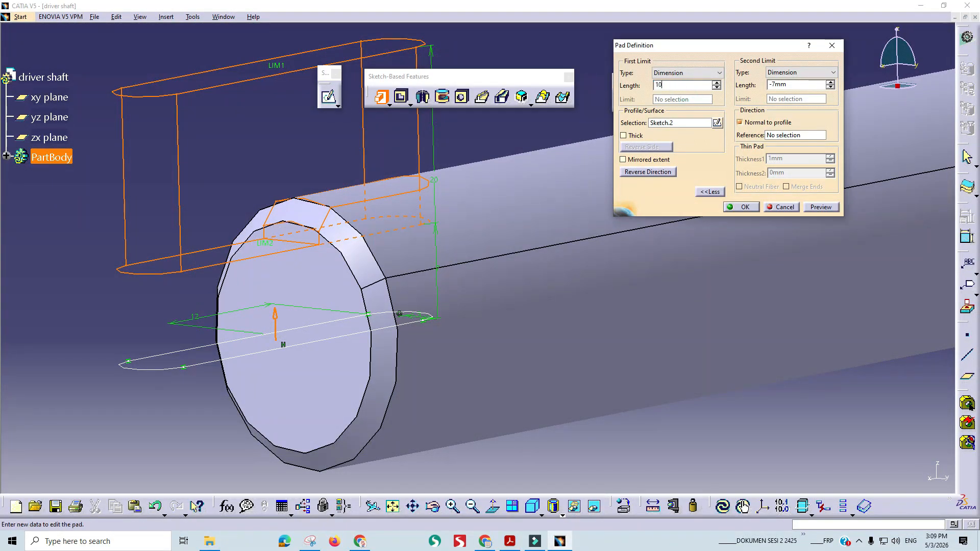
pyautogui.doubleClick(797, 85)
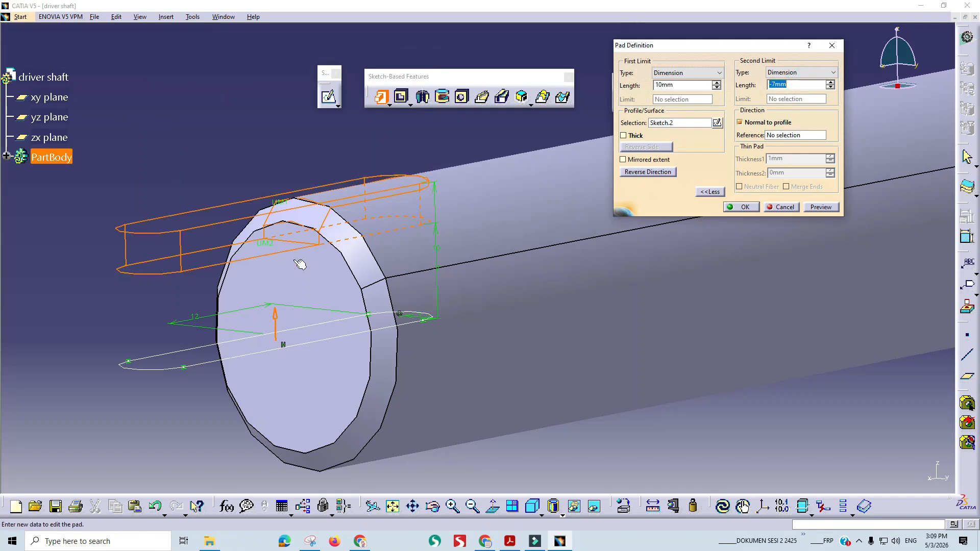
pyautogui.hotkey('alt', 'Tab')
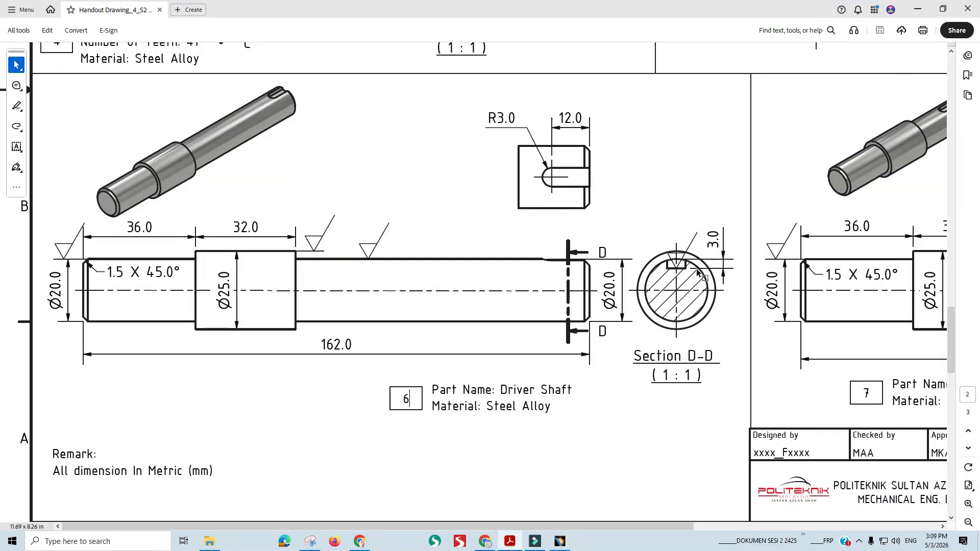
pyautogui.hotkey('alt', 'Tab')
pyautogui.click(777, 85)
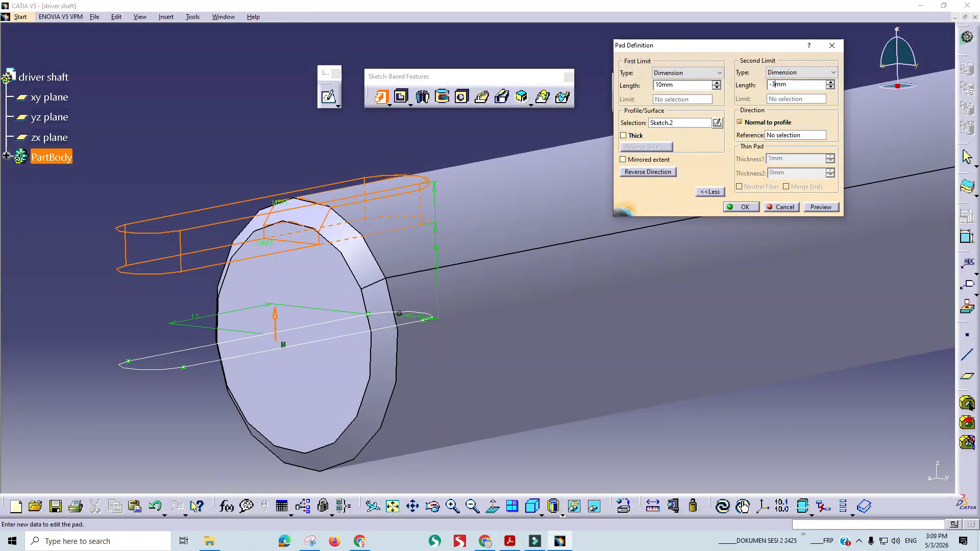
pyautogui.click(820, 206)
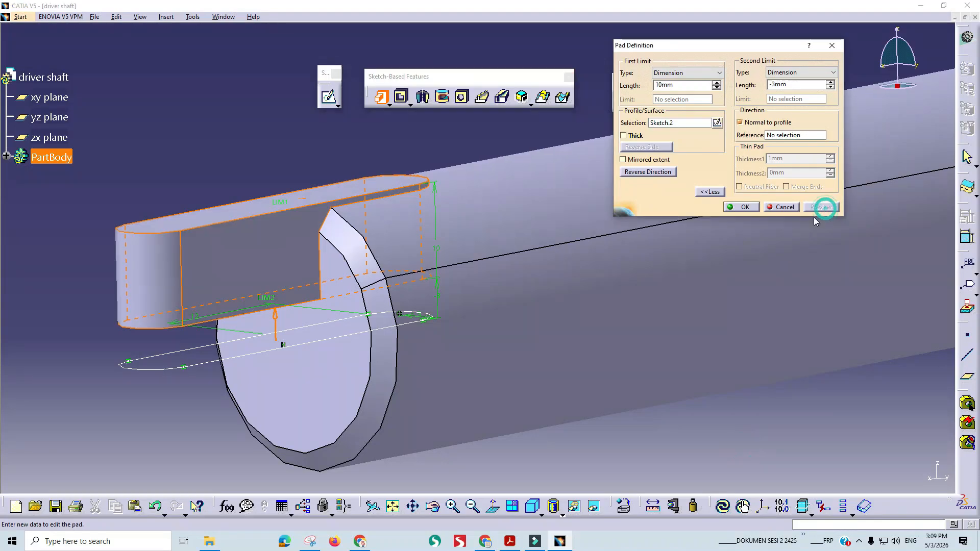
pyautogui.click(783, 208)
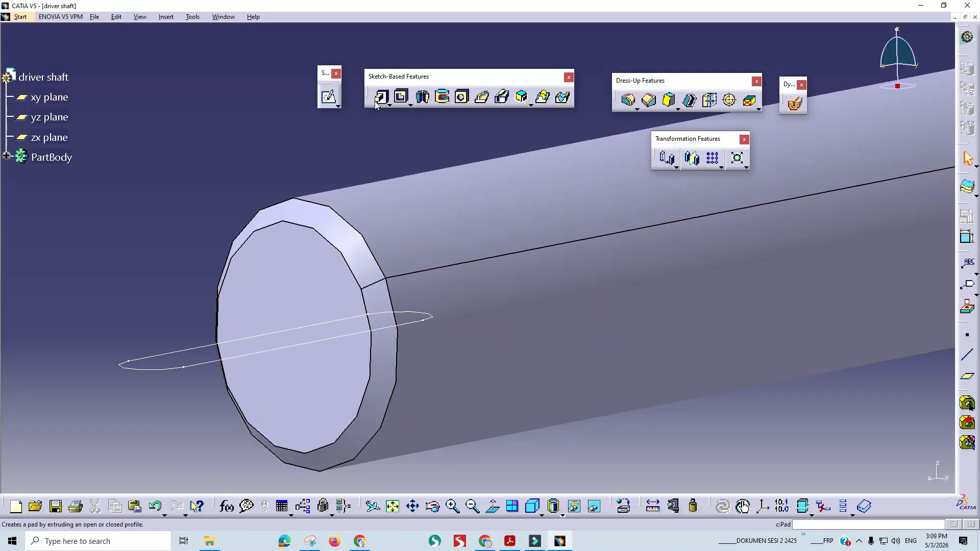
# Start a Pocket from the elongated-hole sketch with a first-limit depth of 10 mm and reverse its direction upward.
pyautogui.click(401, 97)
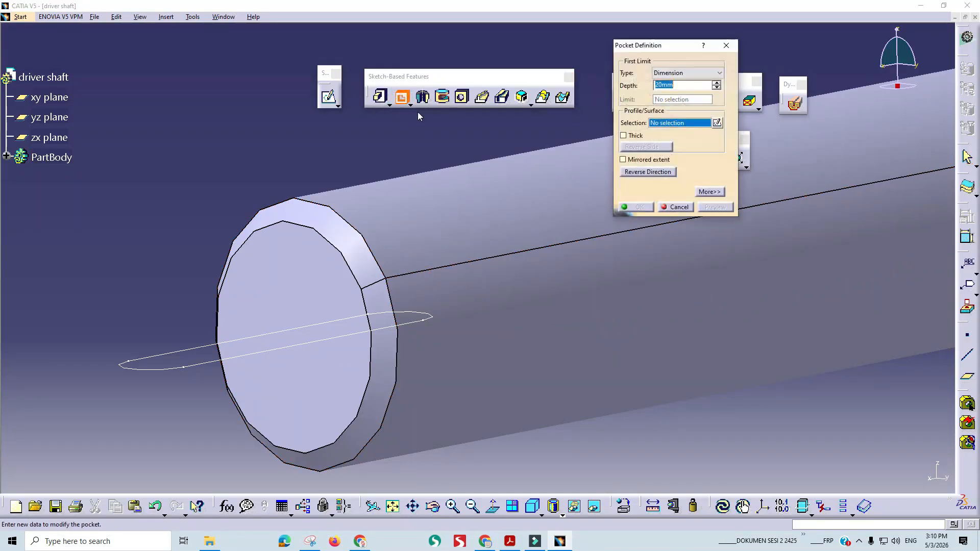
pyautogui.click(710, 192)
pyautogui.doubleClick(682, 84)
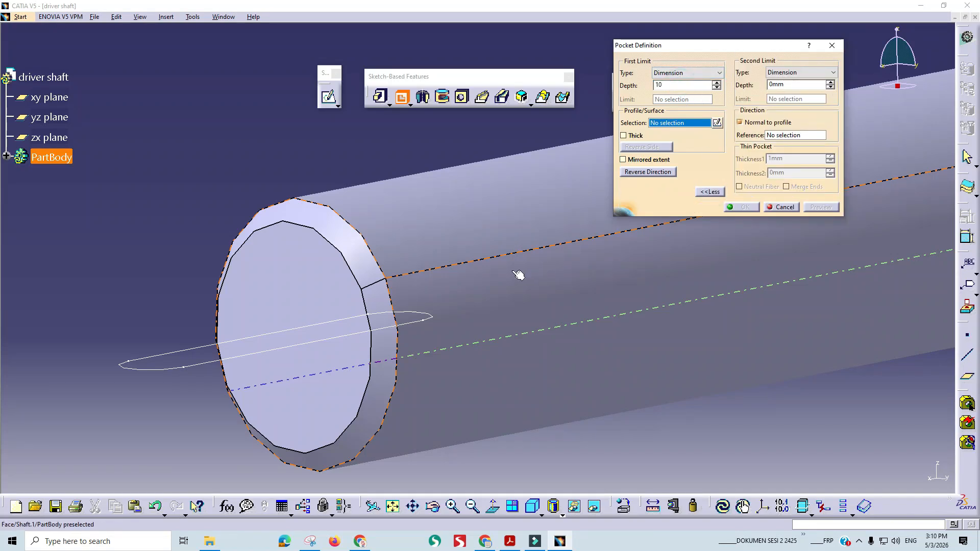
pyautogui.click(322, 339)
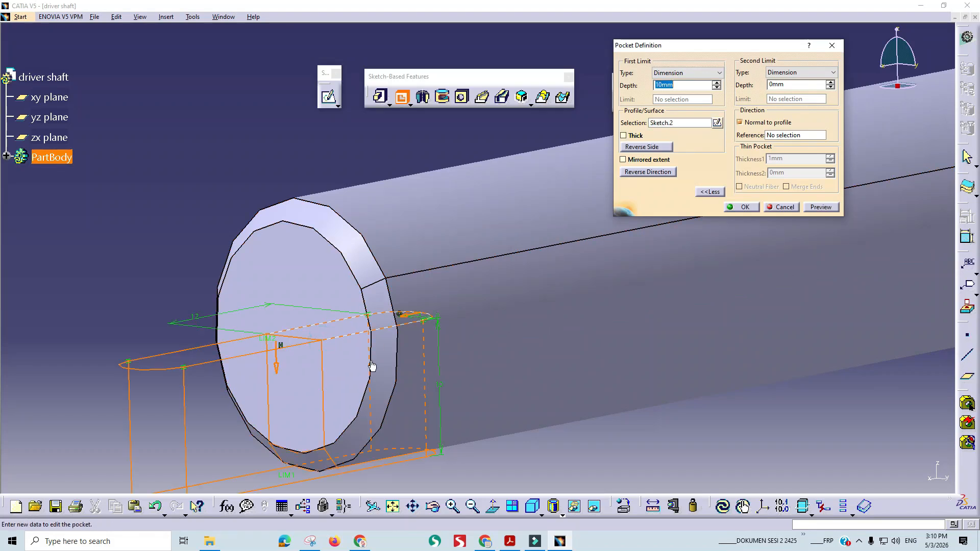
pyautogui.moveTo(441, 393); pyautogui.dragTo(439, 330, button='middle')
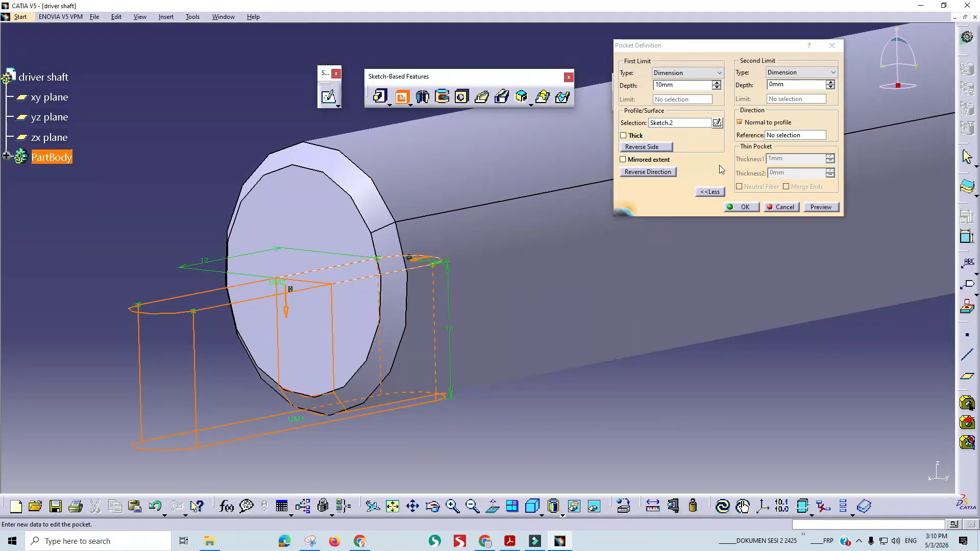
pyautogui.click(658, 174)
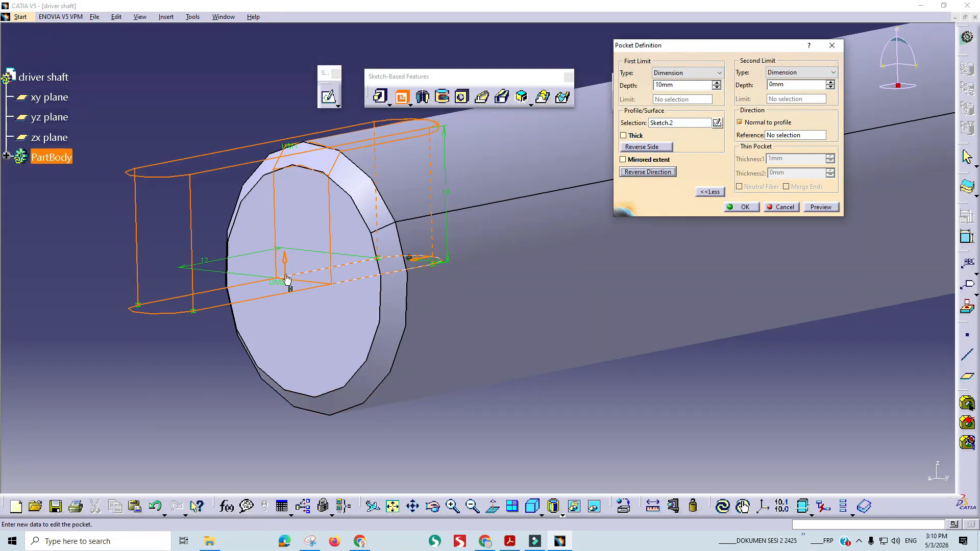
# Set the pocket's second-limit depth to -3 mm, create the keyway cut and compare it with the reference drawing.
pyautogui.moveTo(277, 289); pyautogui.dragTo(281, 202)
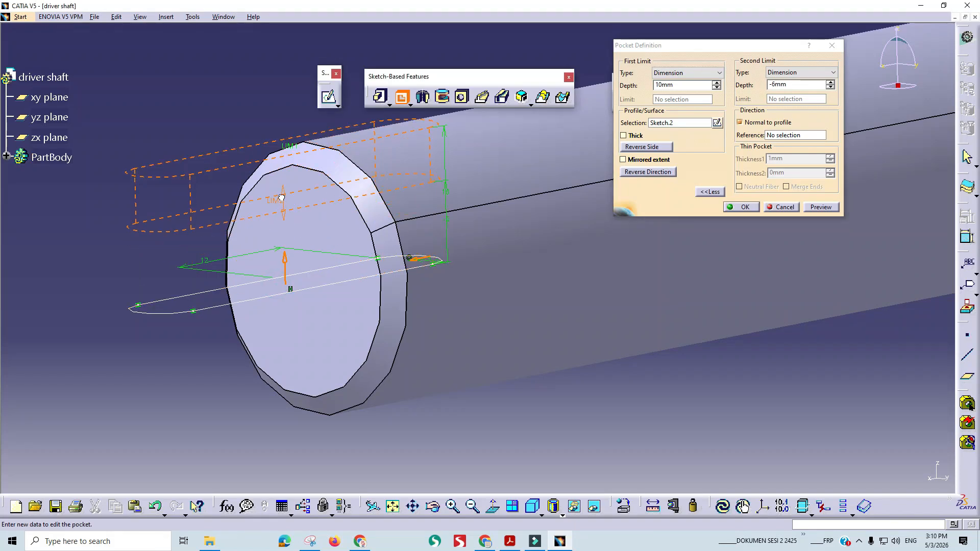
pyautogui.click(788, 85)
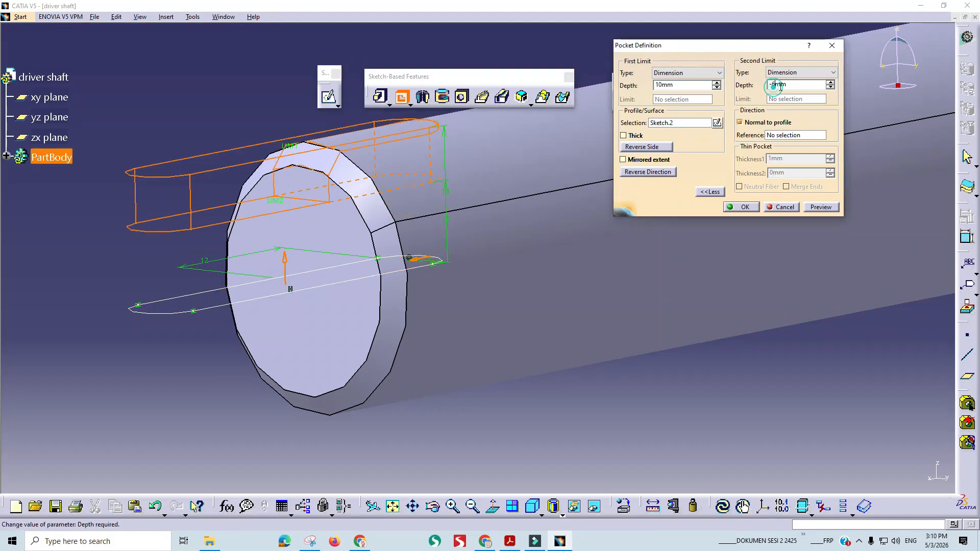
pyautogui.write('3')
pyautogui.click(820, 207)
pyautogui.click(741, 207)
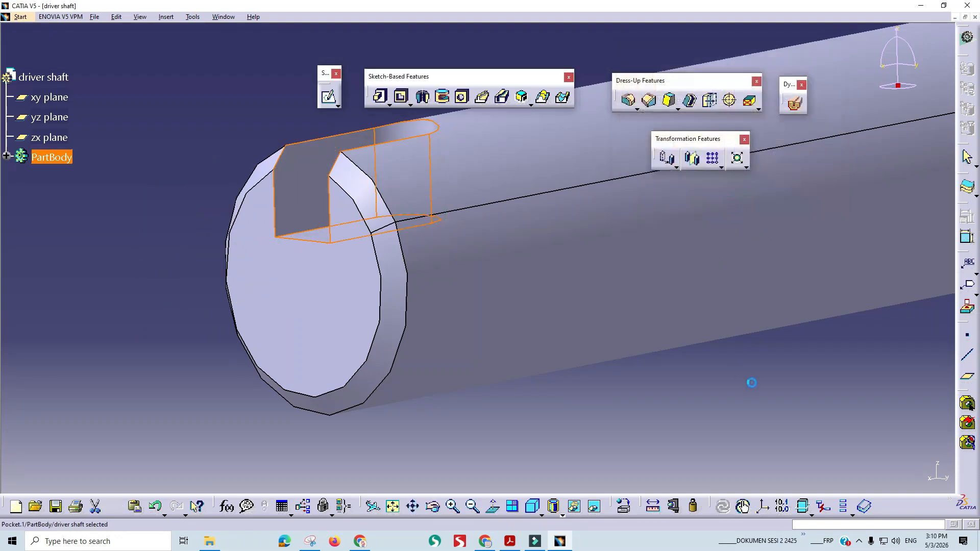
pyautogui.moveTo(426, 240); pyautogui.dragTo(475, 299, button='middle')
pyautogui.hotkey('alt', 'Tab')
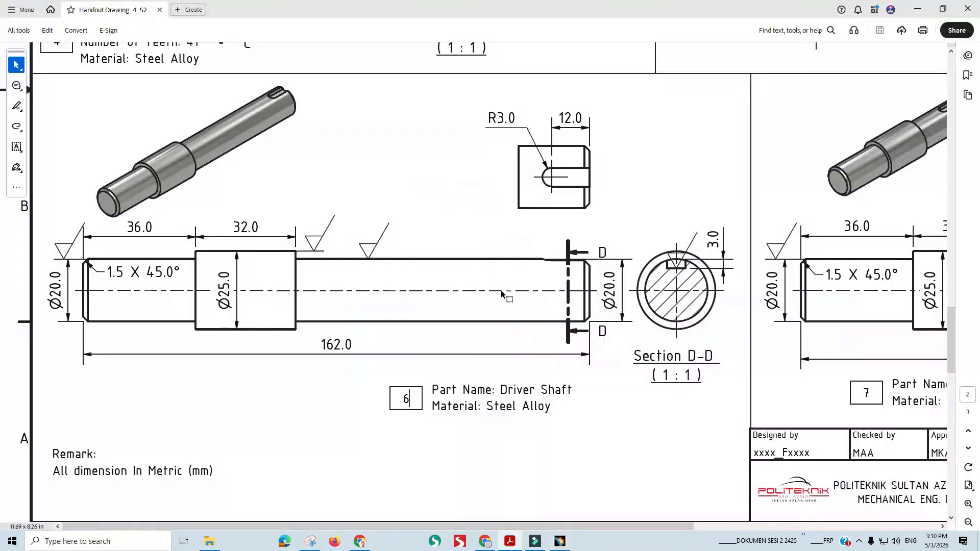